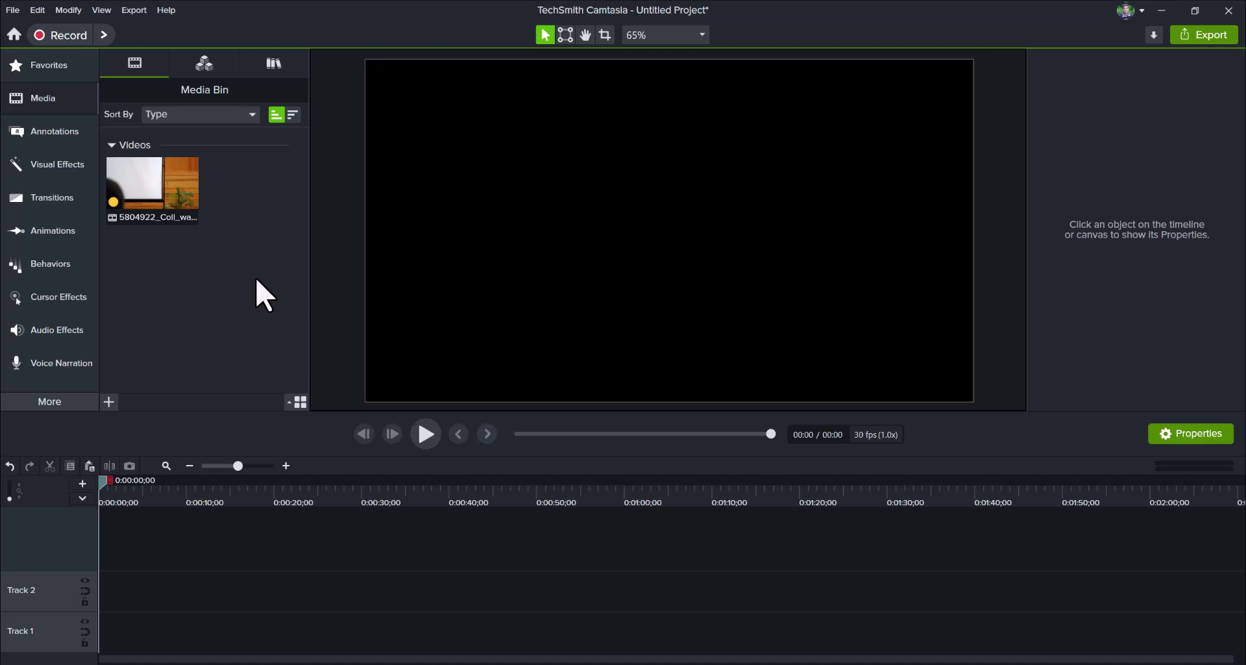
- Place the conference speaker clip at the start of Track 1, preview it, and zoom the timeline in
{"action": "left_click", "coordinate": [181, 190]}
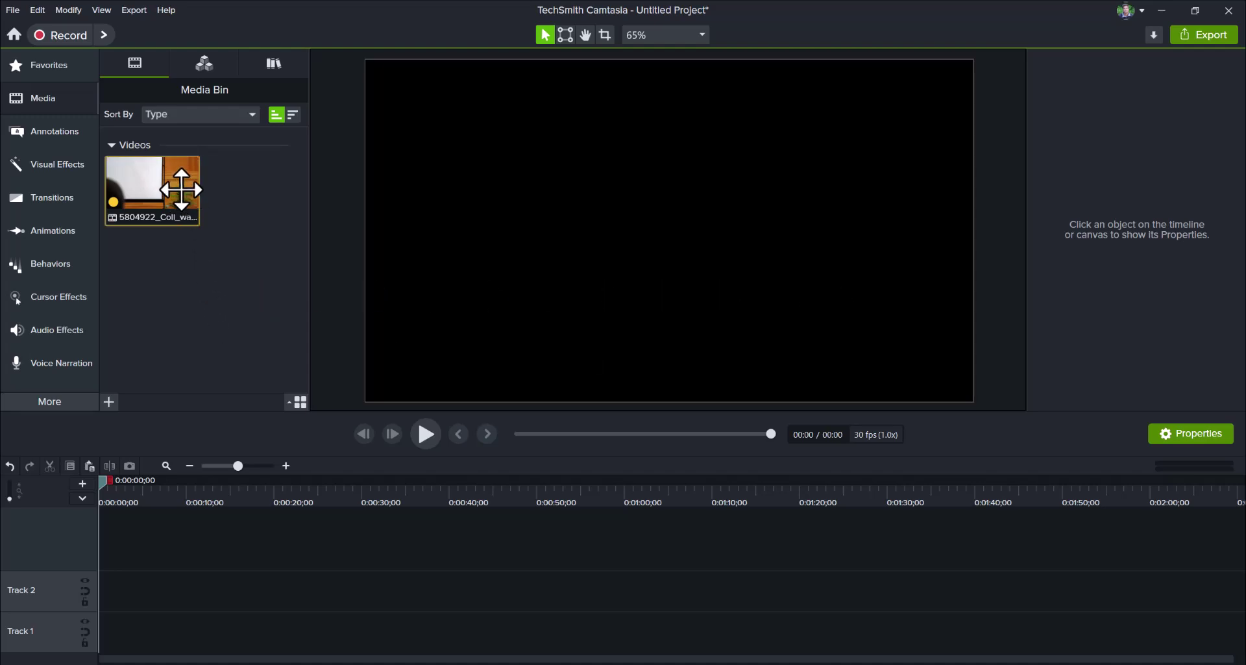
{"action": "left_click_drag", "start_coordinate": [176, 188], "coordinate": [156, 616]}
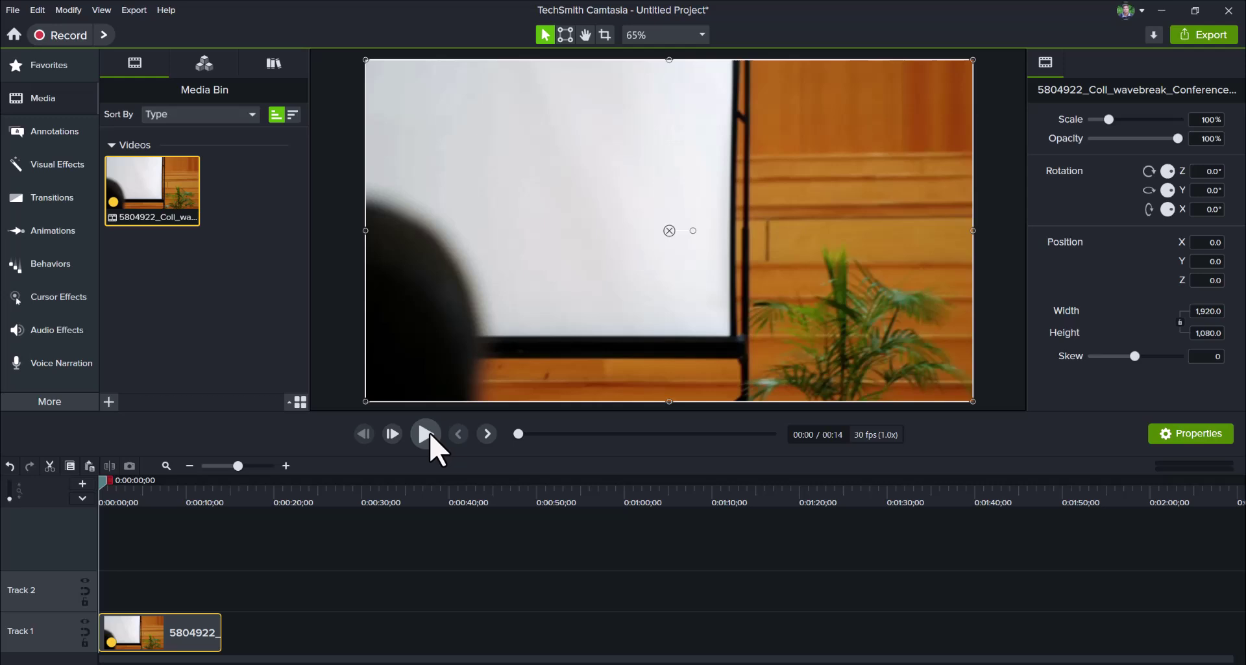
{"action": "left_click", "coordinate": [427, 434]}
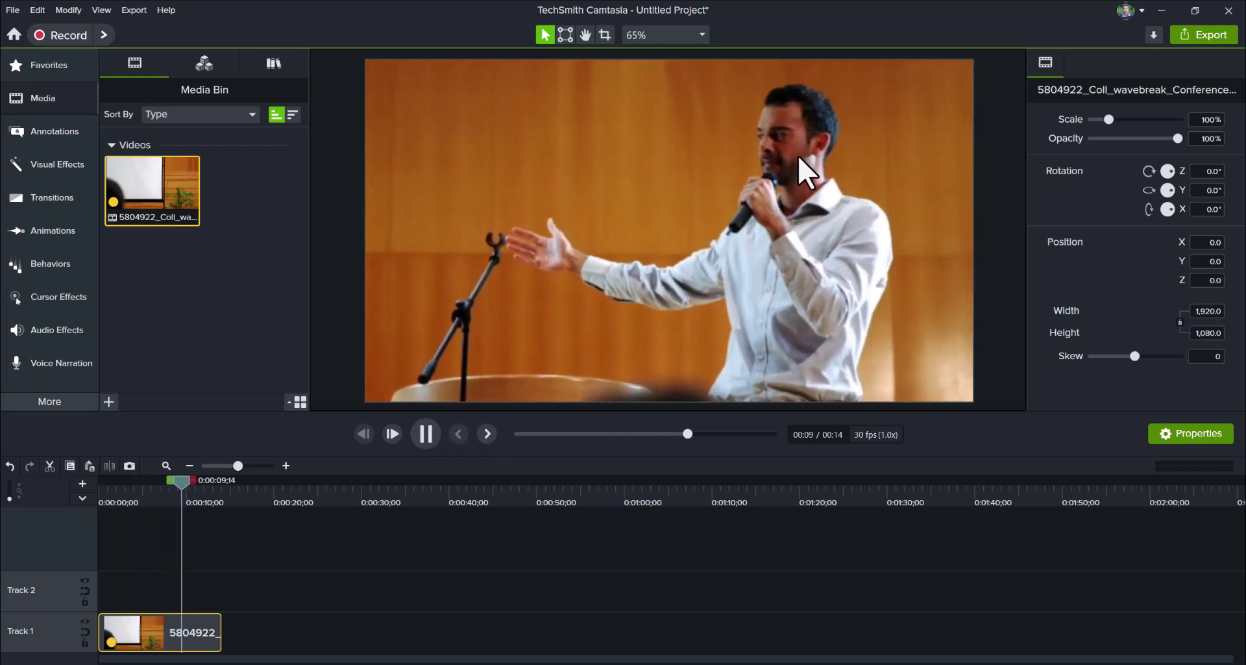
{"action": "left_click", "coordinate": [428, 434]}
{"action": "left_click", "coordinate": [787, 208]}
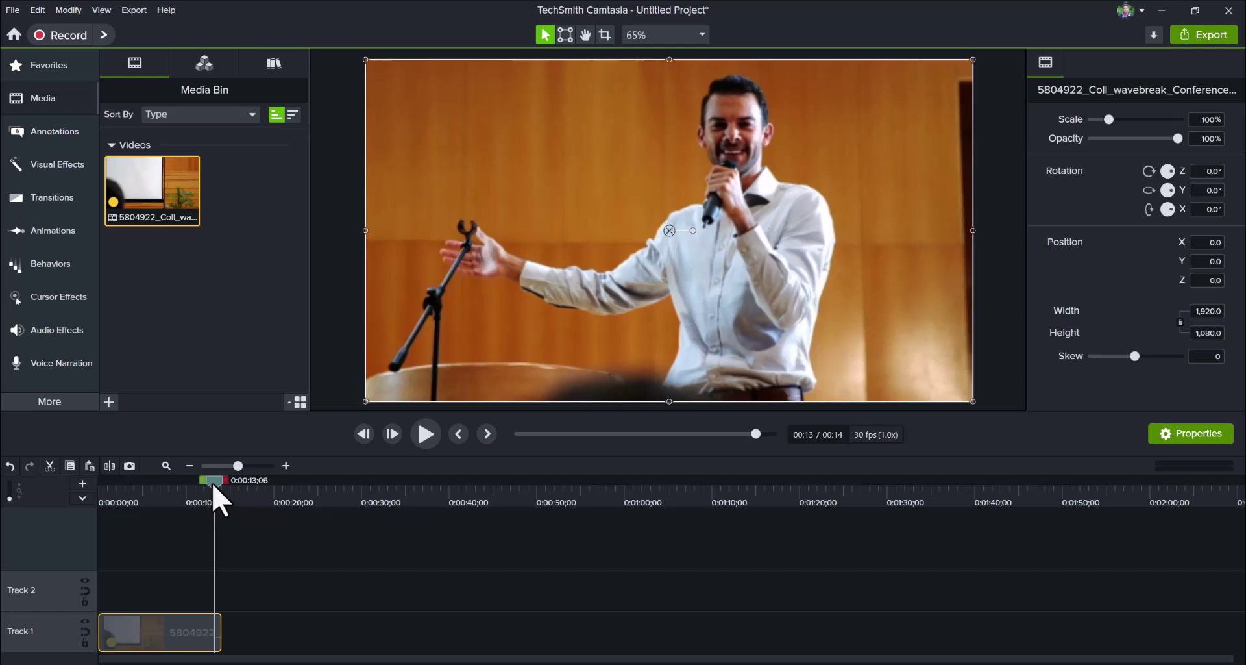
{"action": "left_click_drag", "start_coordinate": [214, 491], "coordinate": [143, 491]}
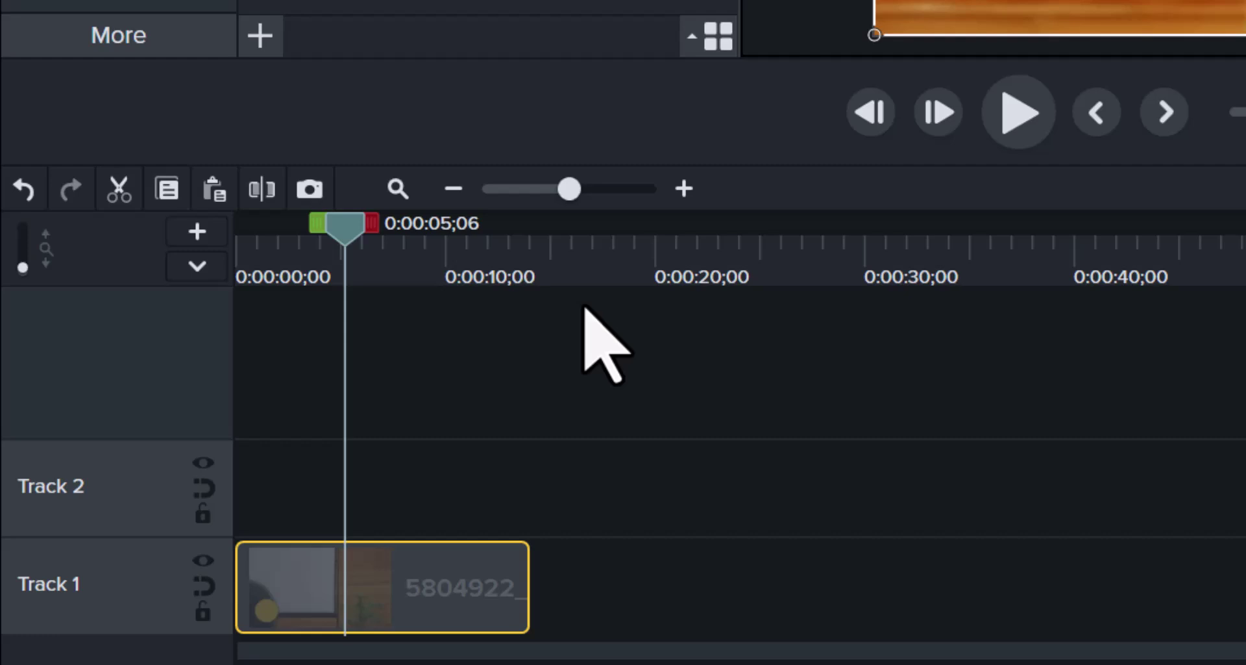
{"action": "left_click_drag", "start_coordinate": [570, 189], "coordinate": [611, 189]}
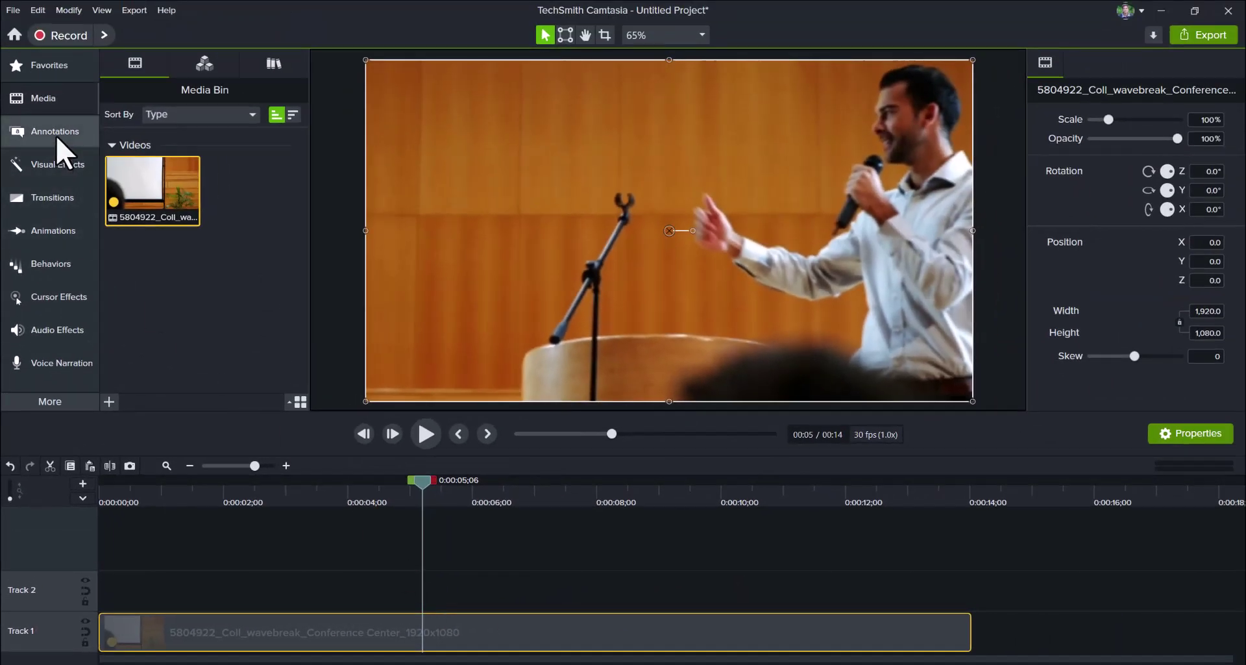
- Add a maroon outlined text callout reading 'Bullet Points' near the top, widened to one line with much larger text
{"action": "left_click", "coordinate": [57, 133]}
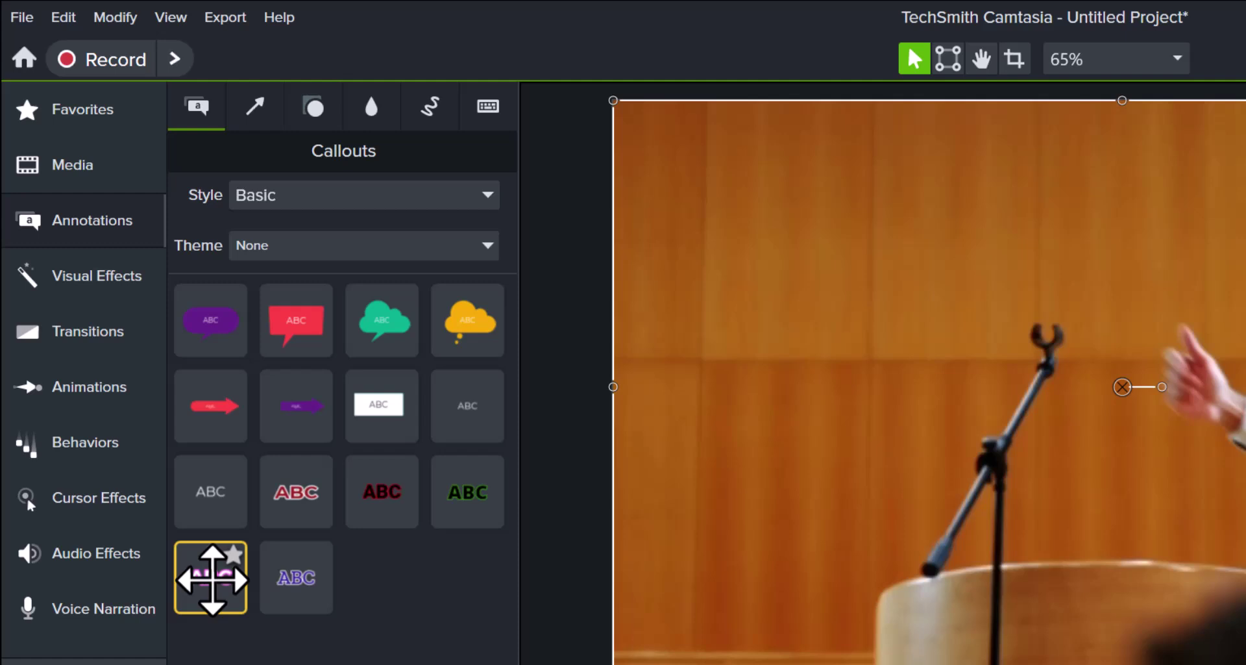
{"action": "left_click_drag", "start_coordinate": [217, 572], "coordinate": [816, 252]}
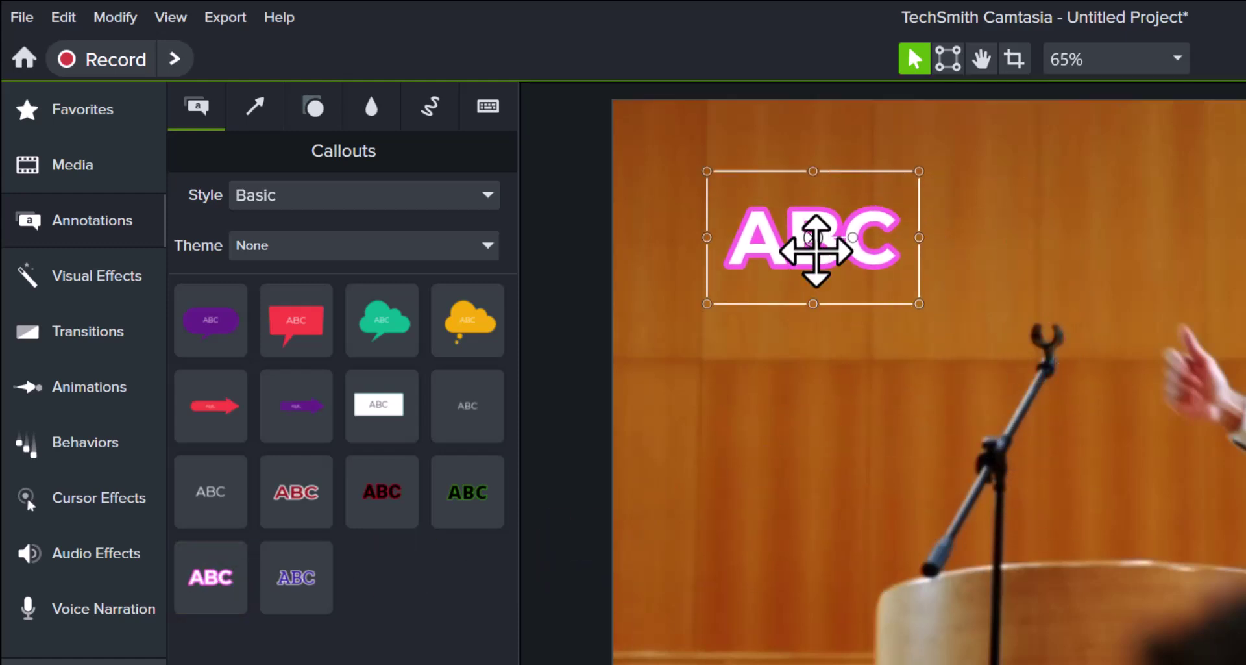
{"action": "key", "text": "Delete"}
{"action": "left_click_drag", "start_coordinate": [296, 492], "coordinate": [770, 224]}
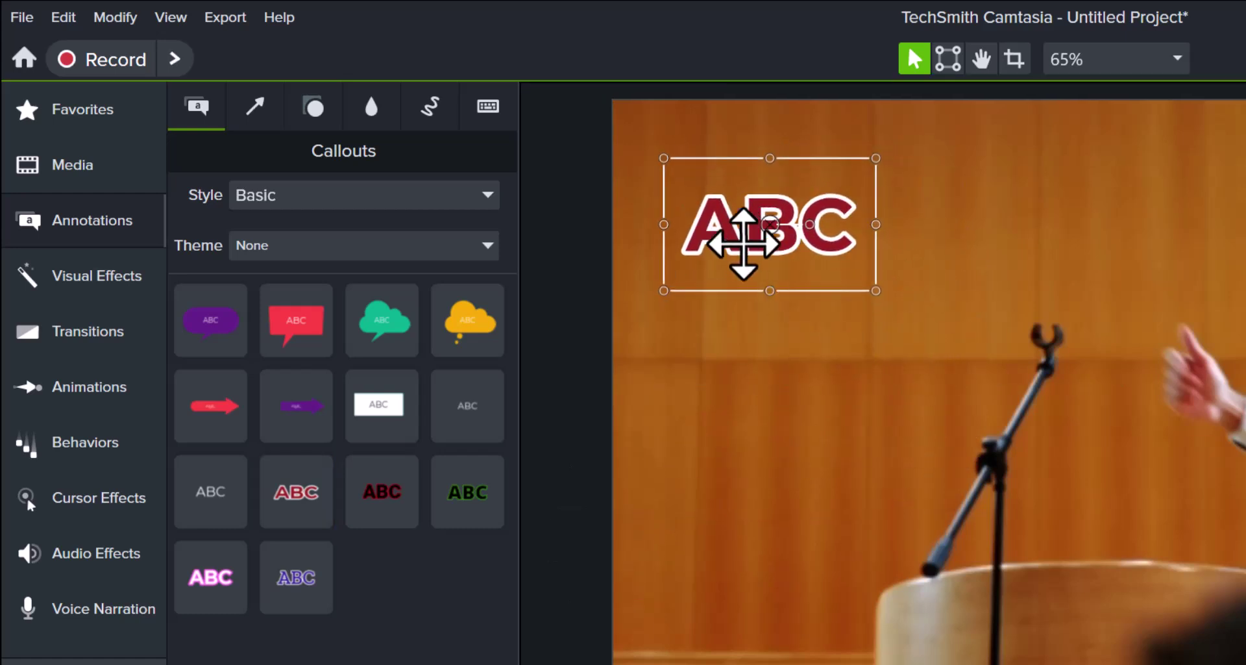
{"action": "type", "text": "Bullet"}
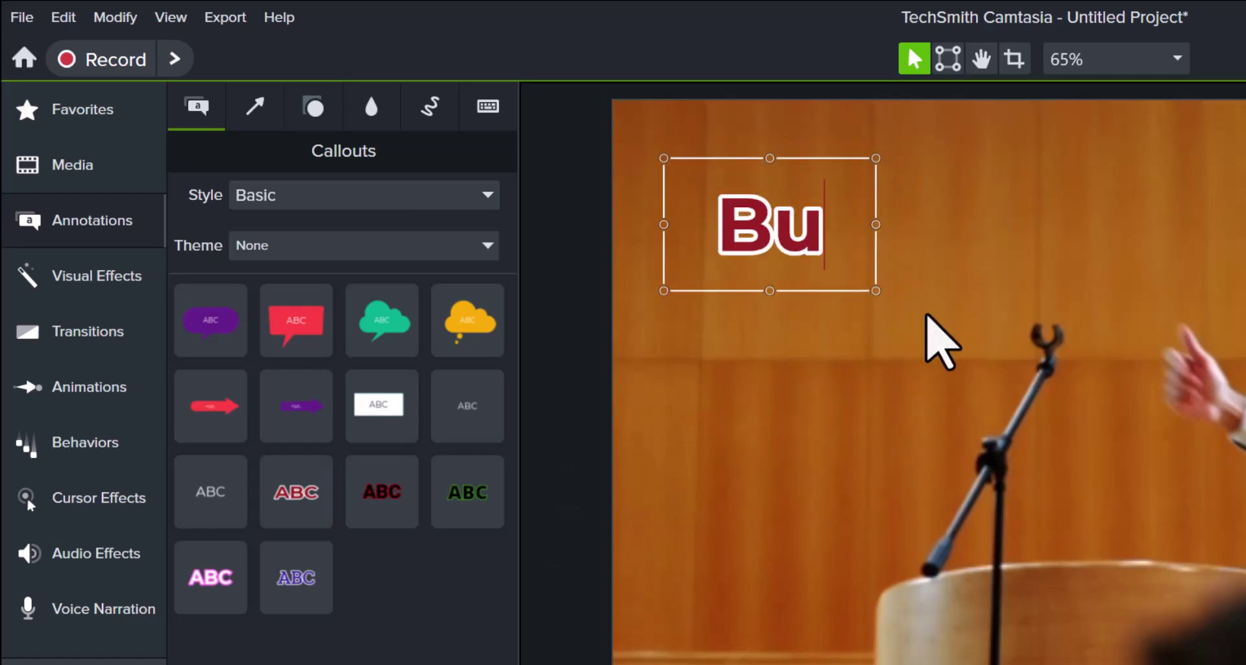
{"action": "type", "text": " Points"}
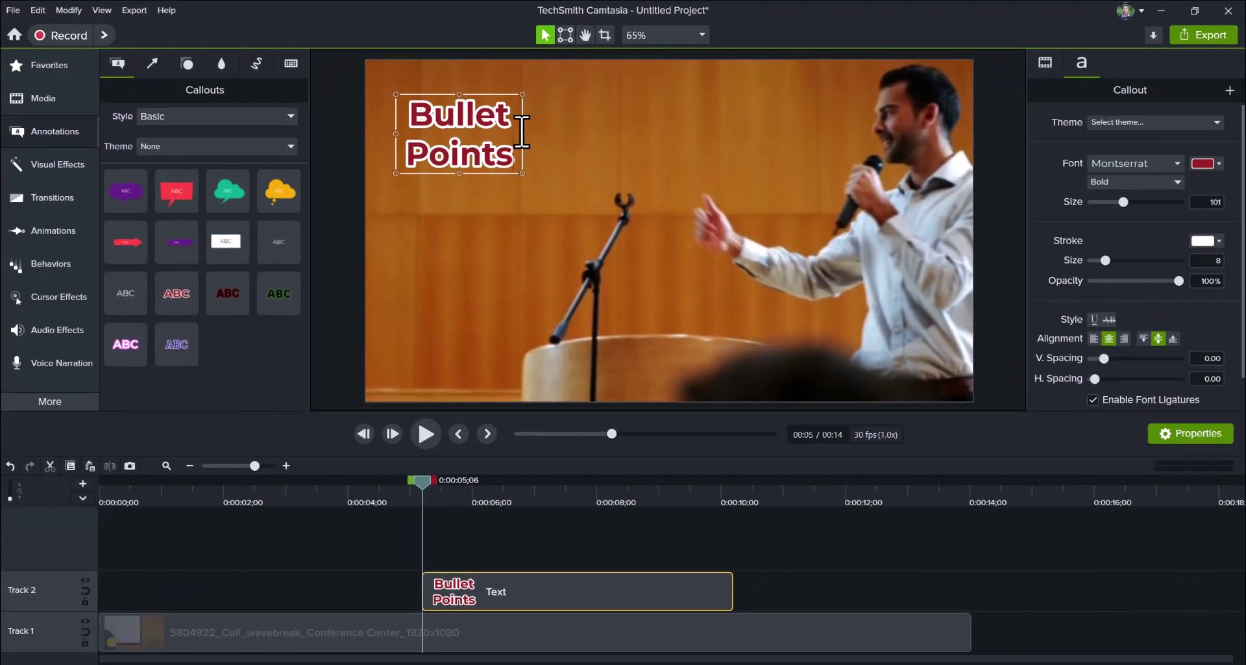
{"action": "left_click_drag", "start_coordinate": [526, 135], "coordinate": [933, 153]}
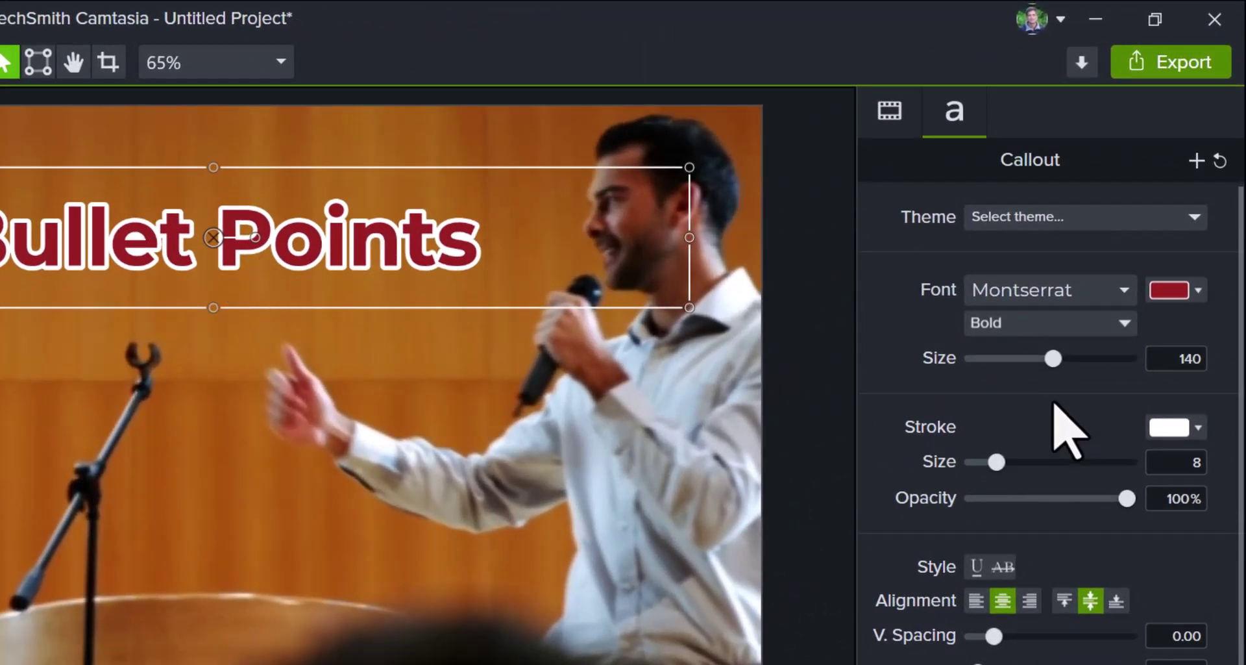
{"action": "left_click_drag", "start_coordinate": [1053, 358], "coordinate": [1111, 358]}
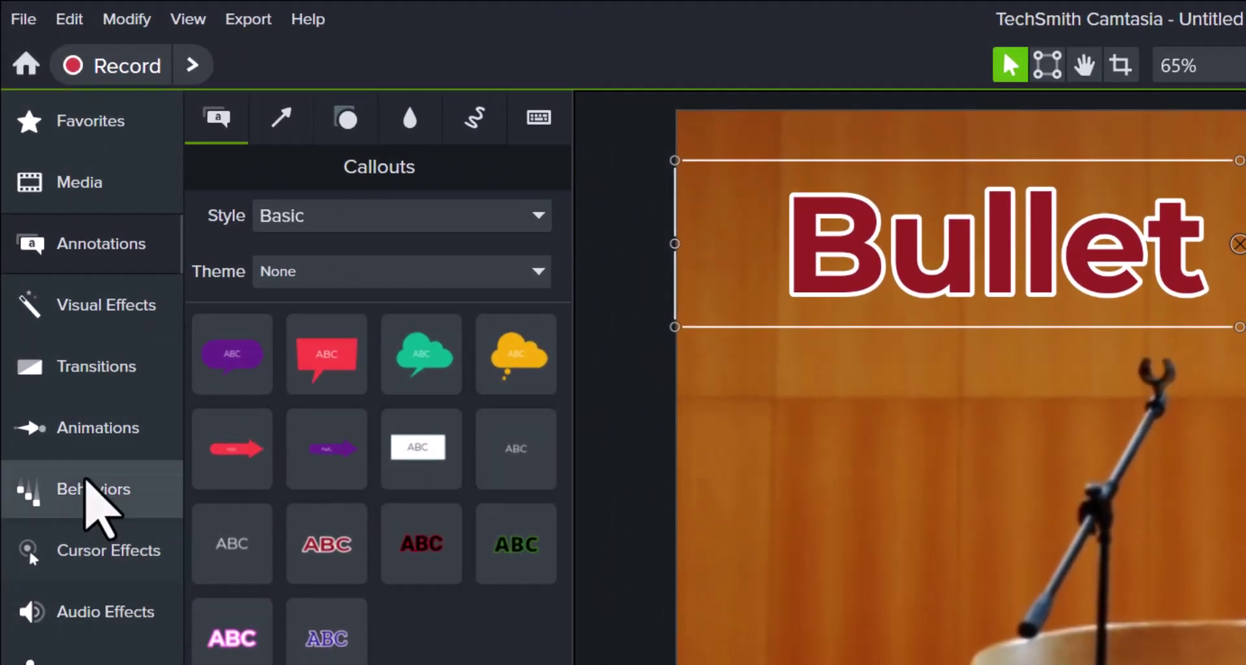
- Give the title the Pop Up behavior, extend it to the video's end, and preview the animation
{"action": "left_click", "coordinate": [47, 260]}
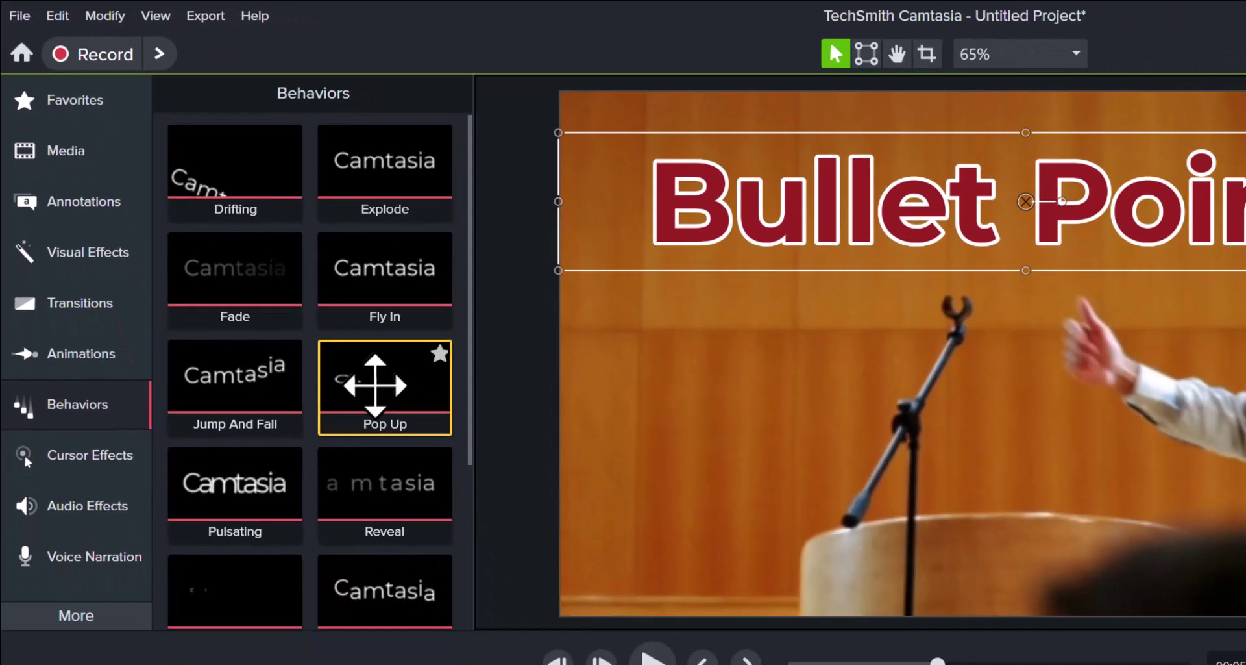
{"action": "left_click_drag", "start_coordinate": [451, 467], "coordinate": [635, 664]}
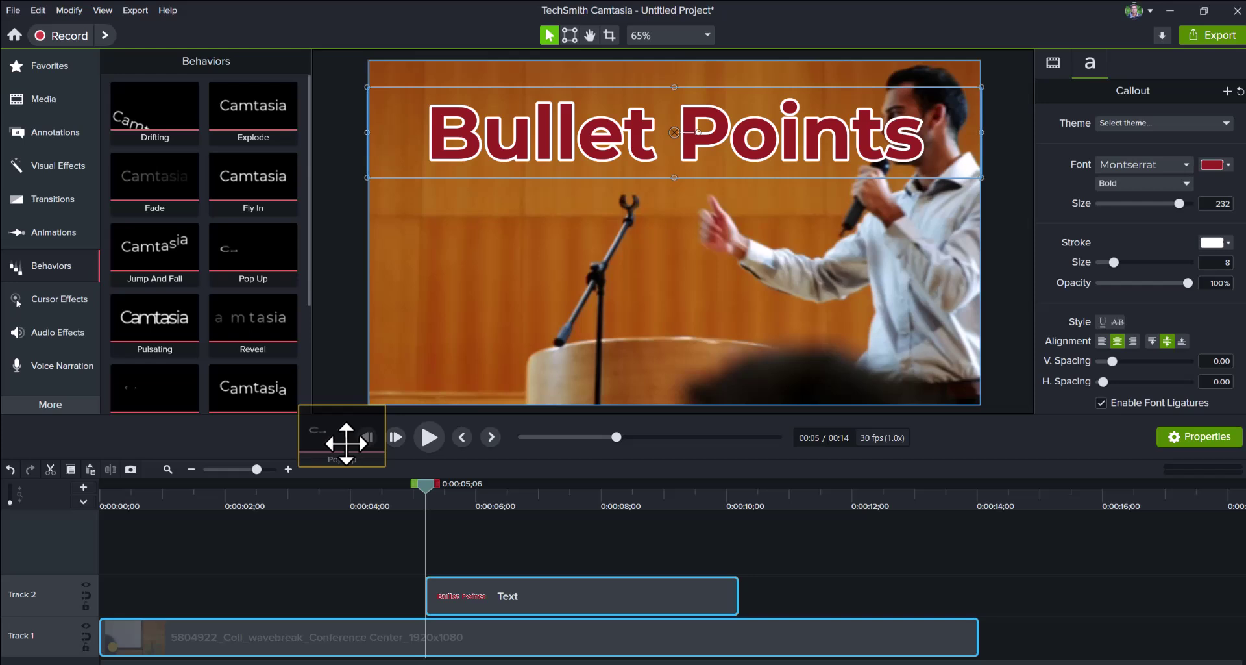
{"action": "left_click_drag", "start_coordinate": [346, 443], "coordinate": [495, 604]}
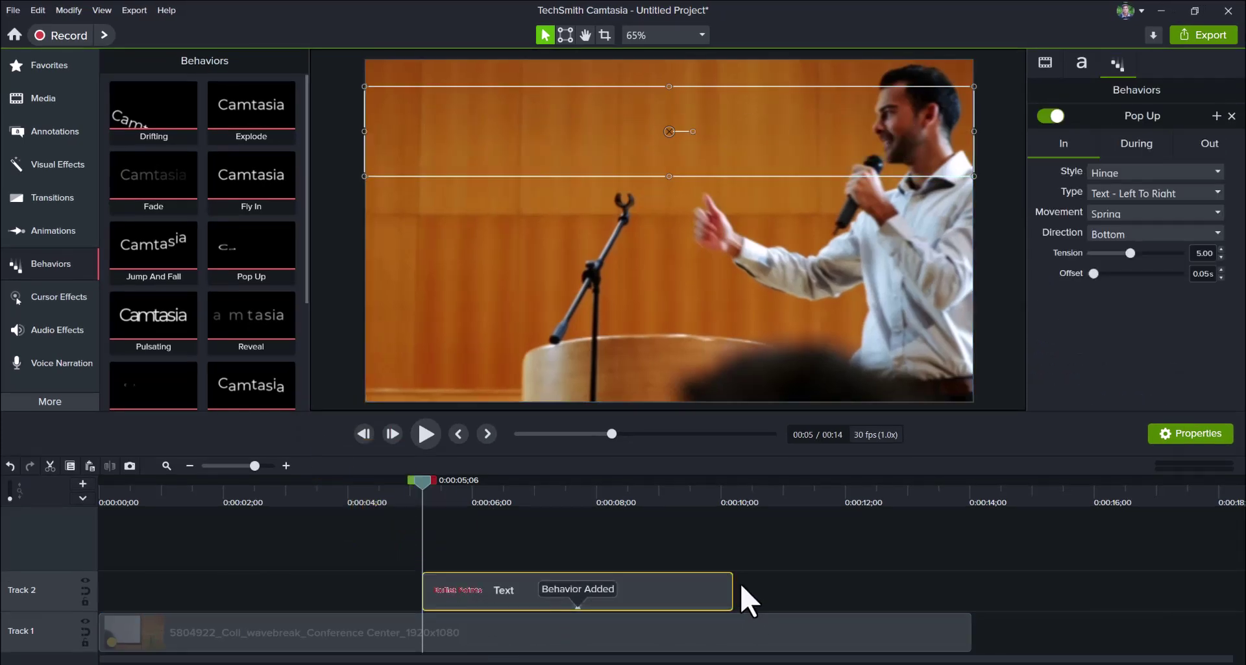
{"action": "left_click_drag", "start_coordinate": [730, 585], "coordinate": [970, 605]}
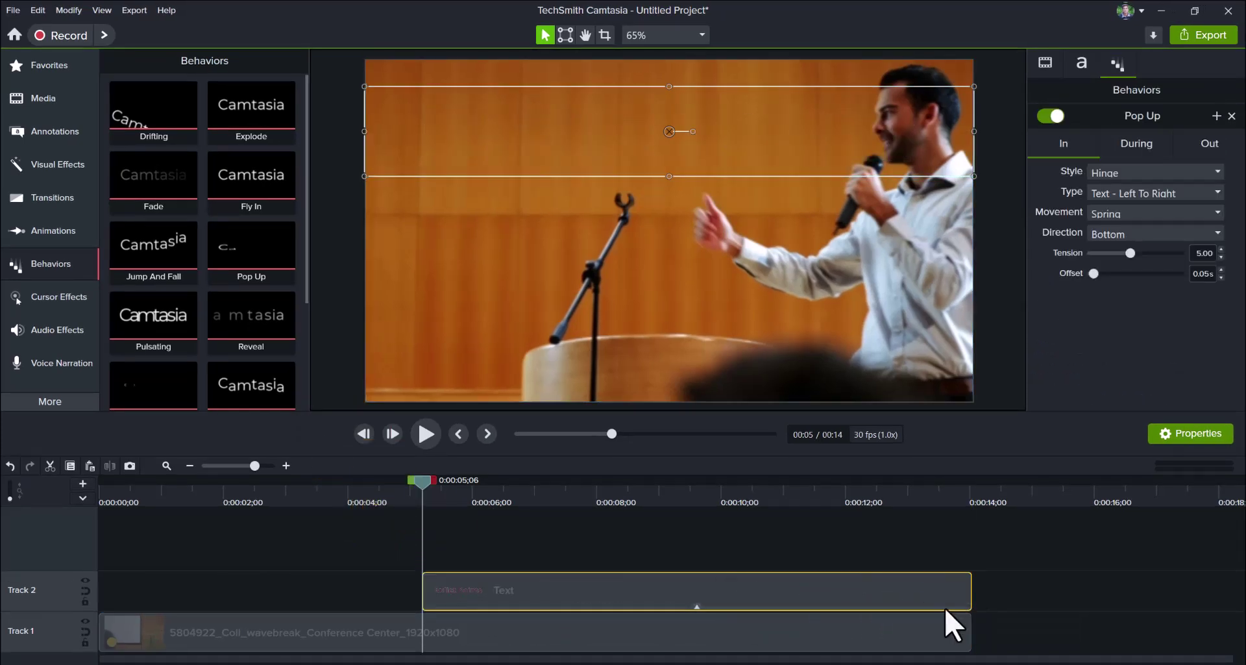
{"action": "left_click", "coordinate": [419, 431]}
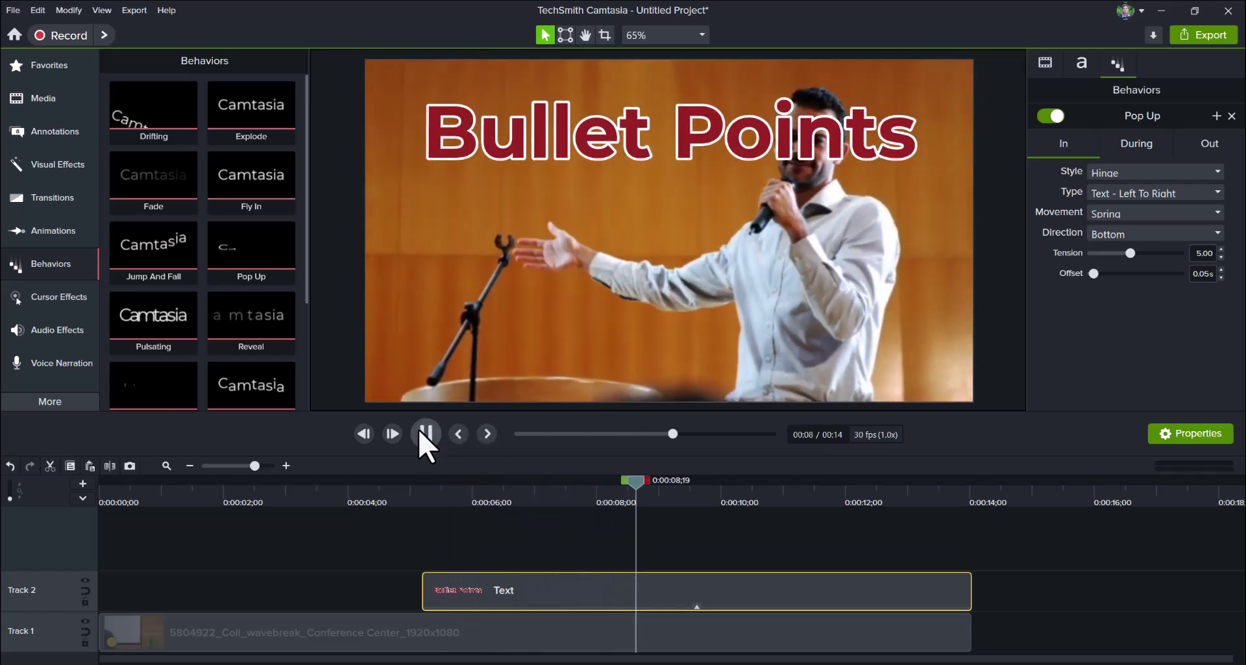
{"action": "left_click", "coordinate": [426, 433]}
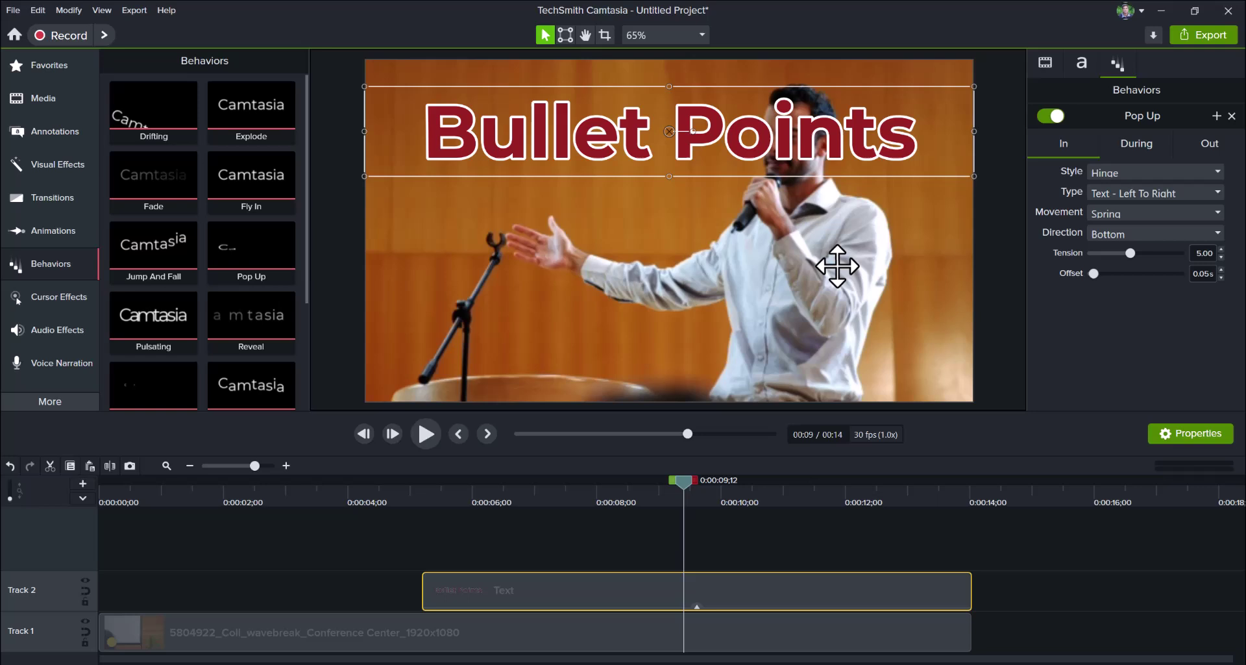
- Duplicate the speaker clip, with the Text clip on Track 2 and the duplicate on Track 3
{"action": "left_click", "coordinate": [397, 633]}
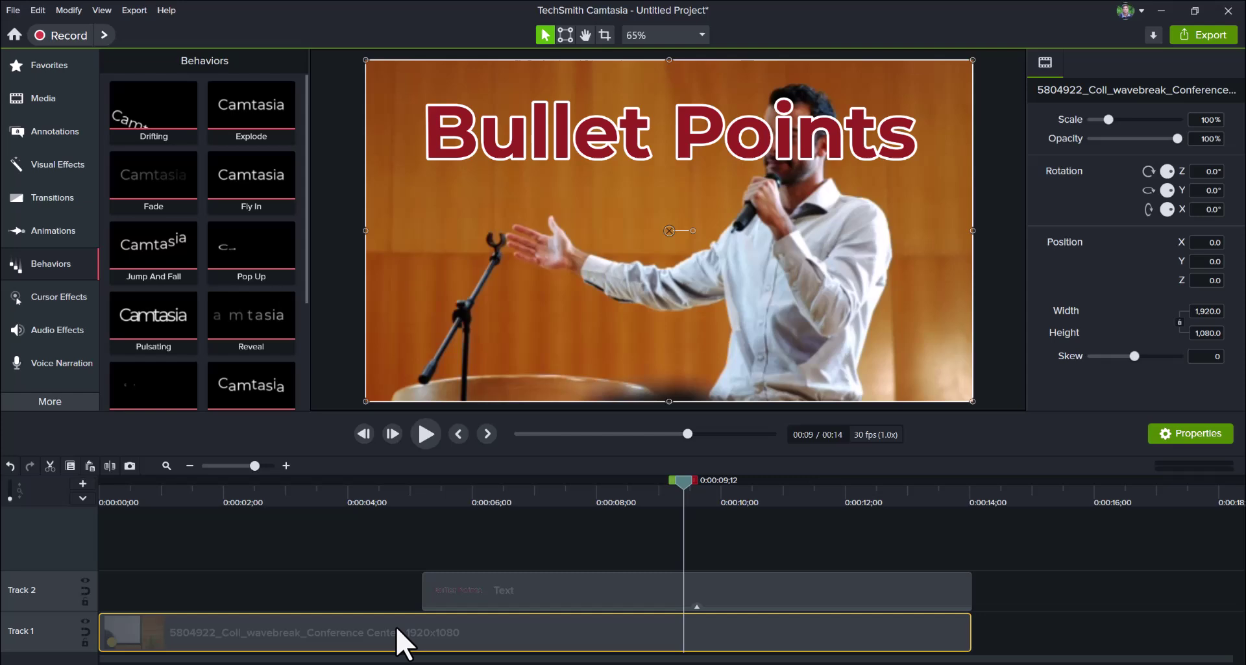
{"action": "right_click", "coordinate": [397, 632]}
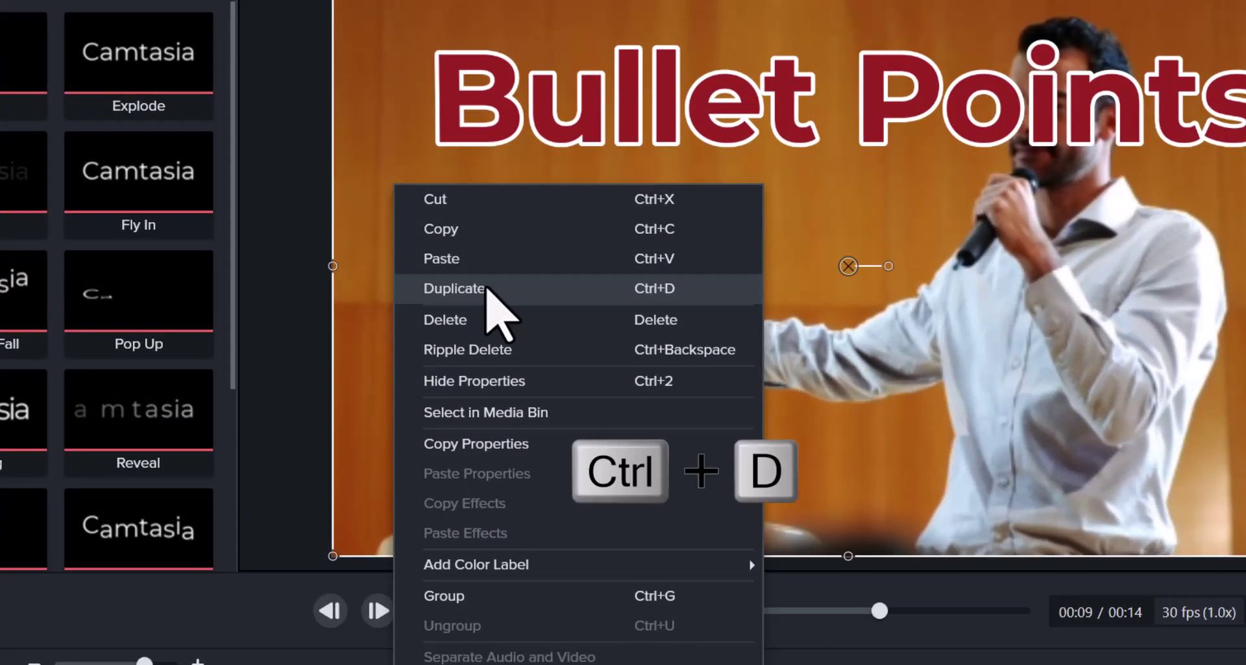
{"action": "left_click", "coordinate": [487, 288]}
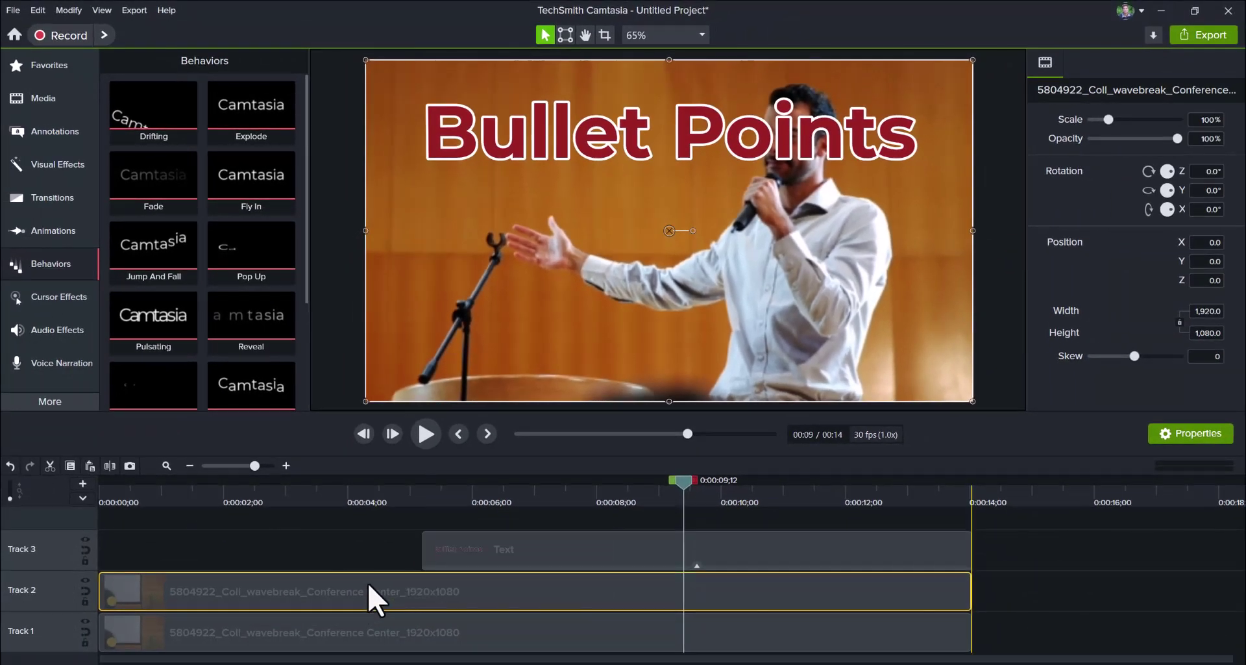
{"action": "left_click_drag", "start_coordinate": [376, 596], "coordinate": [364, 529]}
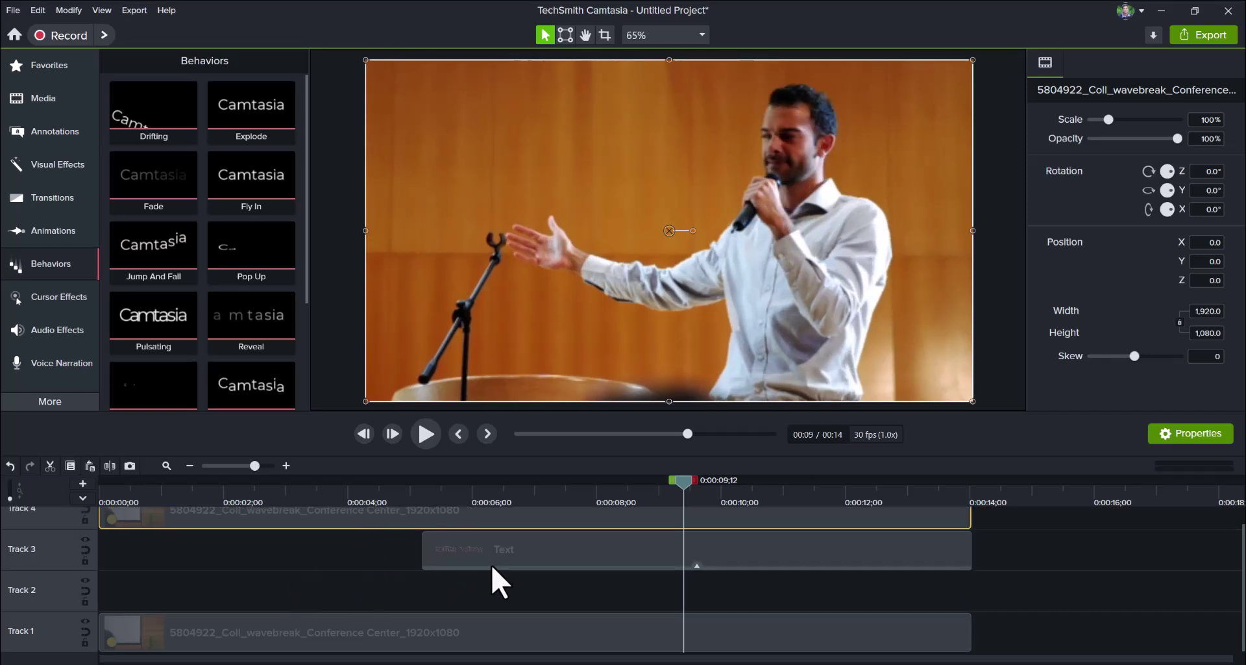
{"action": "left_click_drag", "start_coordinate": [492, 567], "coordinate": [490, 589]}
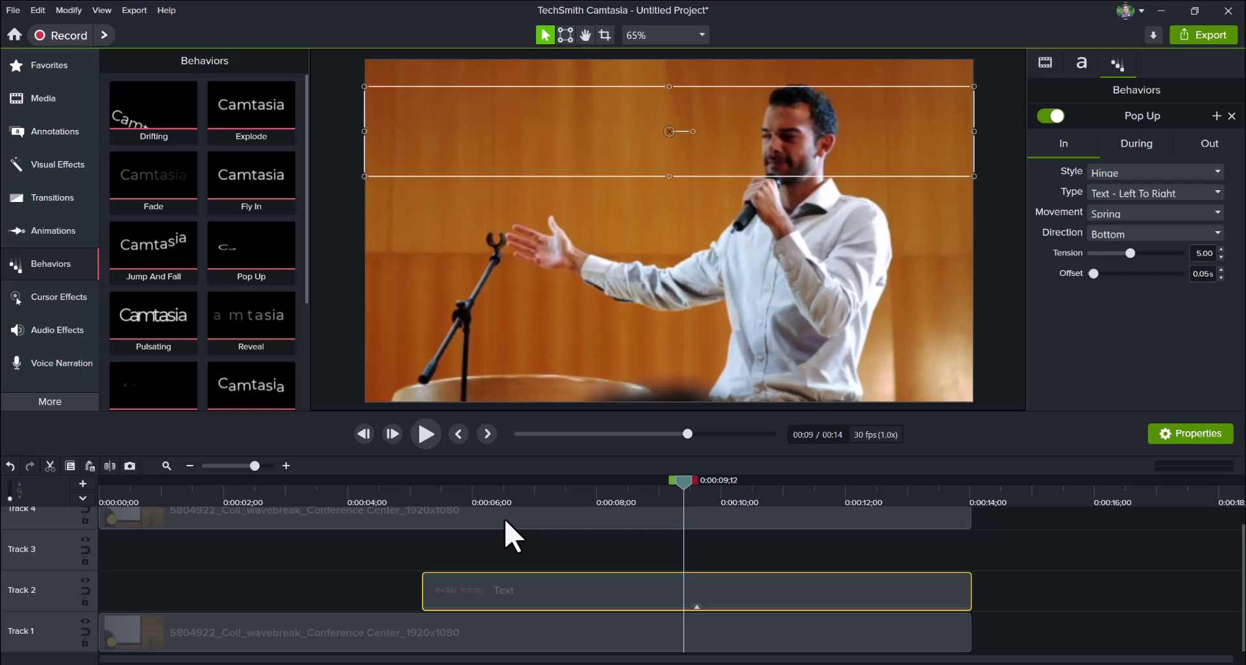
{"action": "left_click_drag", "start_coordinate": [505, 520], "coordinate": [498, 552]}
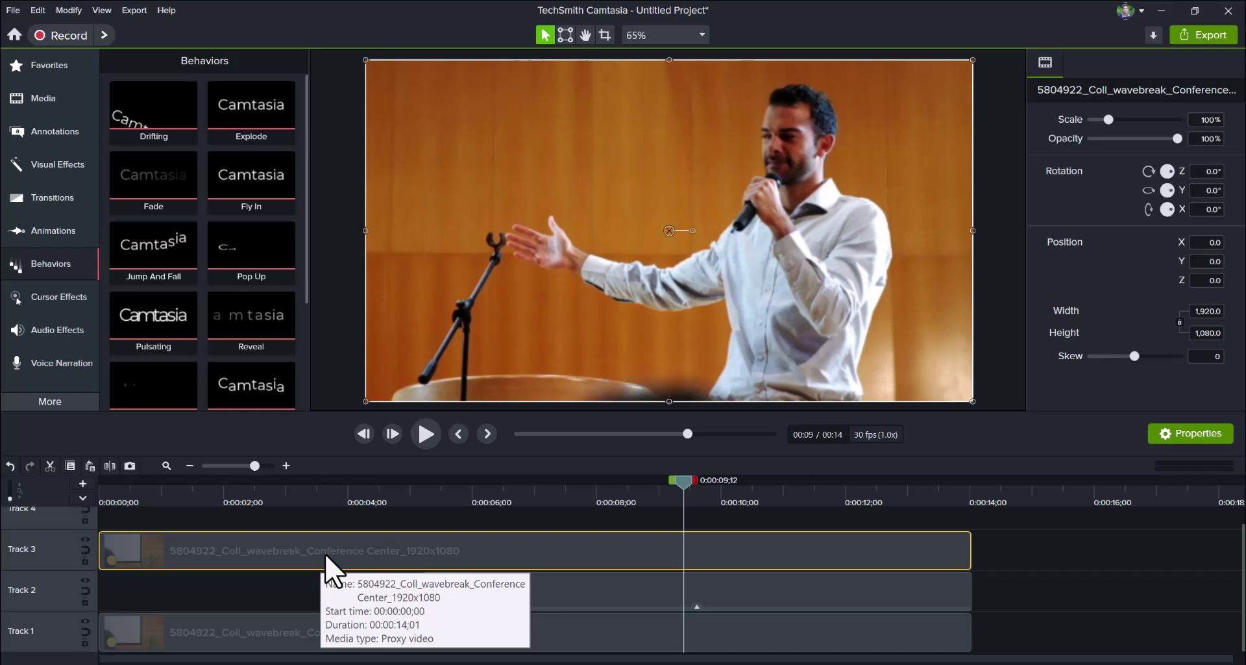
- Split the Track 3 clip where the text starts (0:05;06) and delete the part before it
{"action": "left_click", "coordinate": [623, 606]}
{"action": "key", "text": "ctrl+alt+Left"}
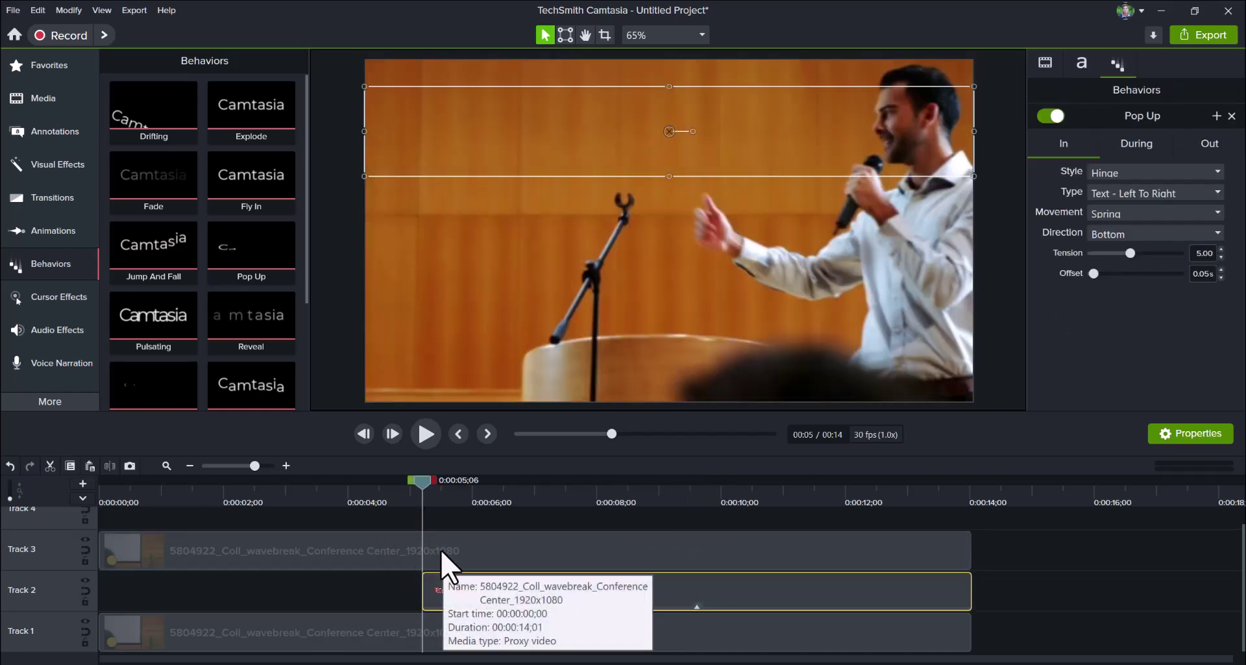
{"action": "left_click", "coordinate": [442, 552]}
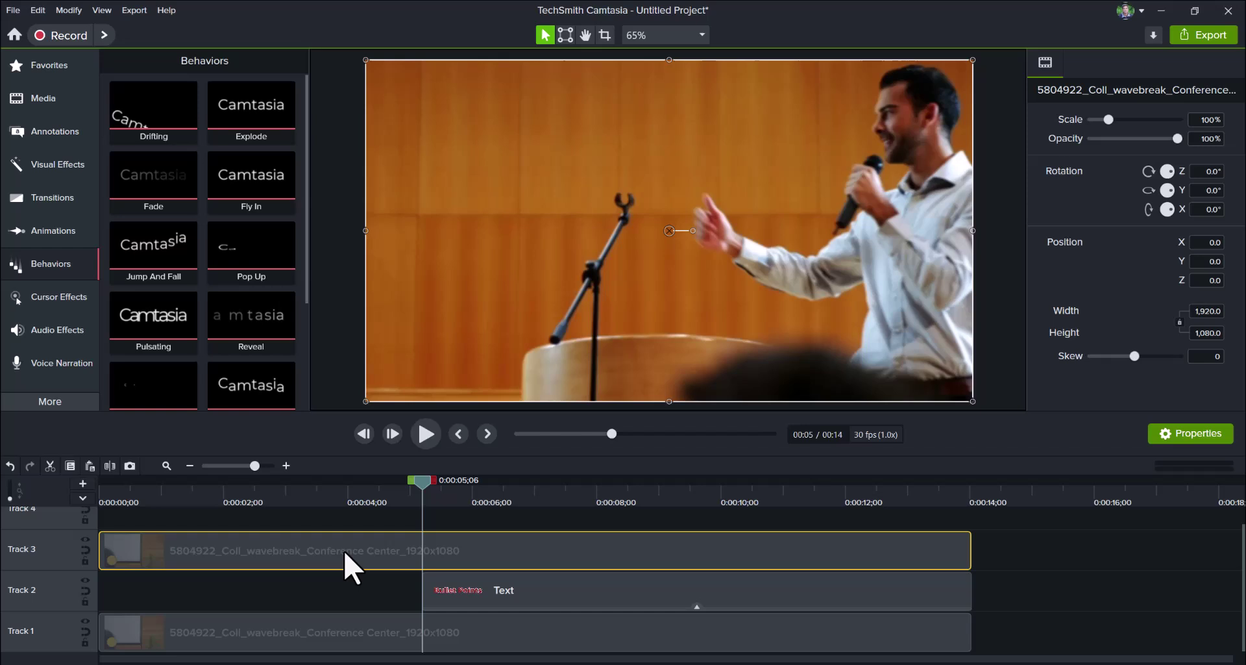
{"action": "key", "text": "s"}
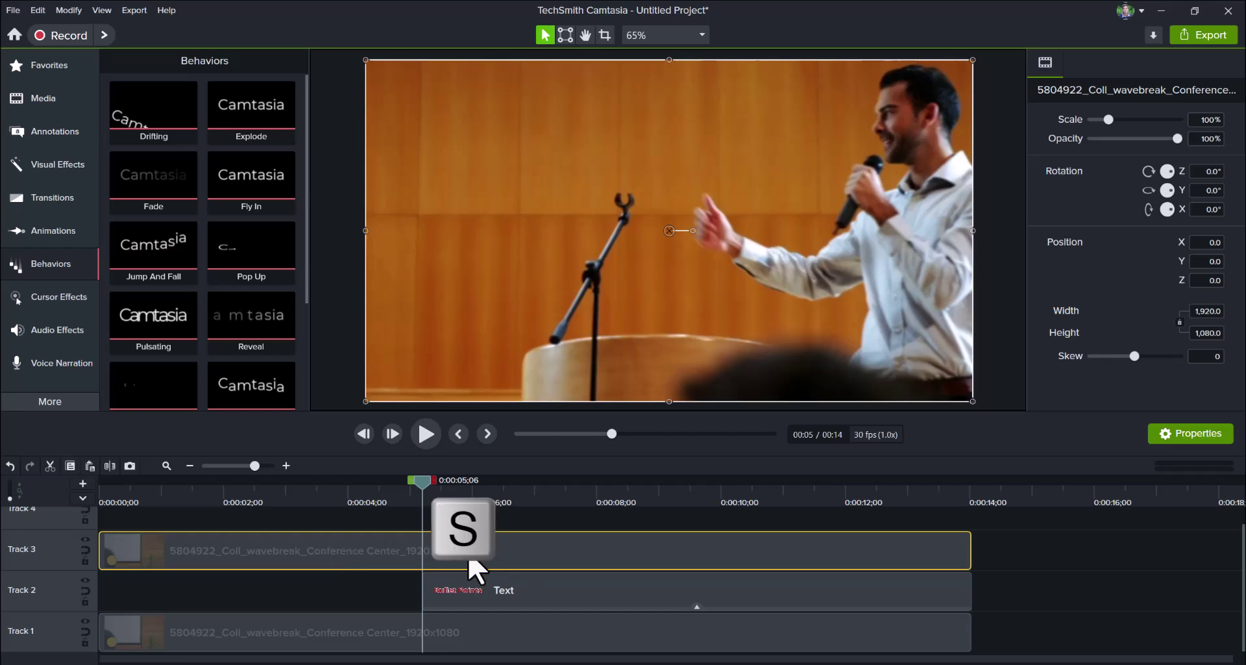
{"action": "left_click", "coordinate": [366, 552]}
{"action": "key", "text": "Delete"}
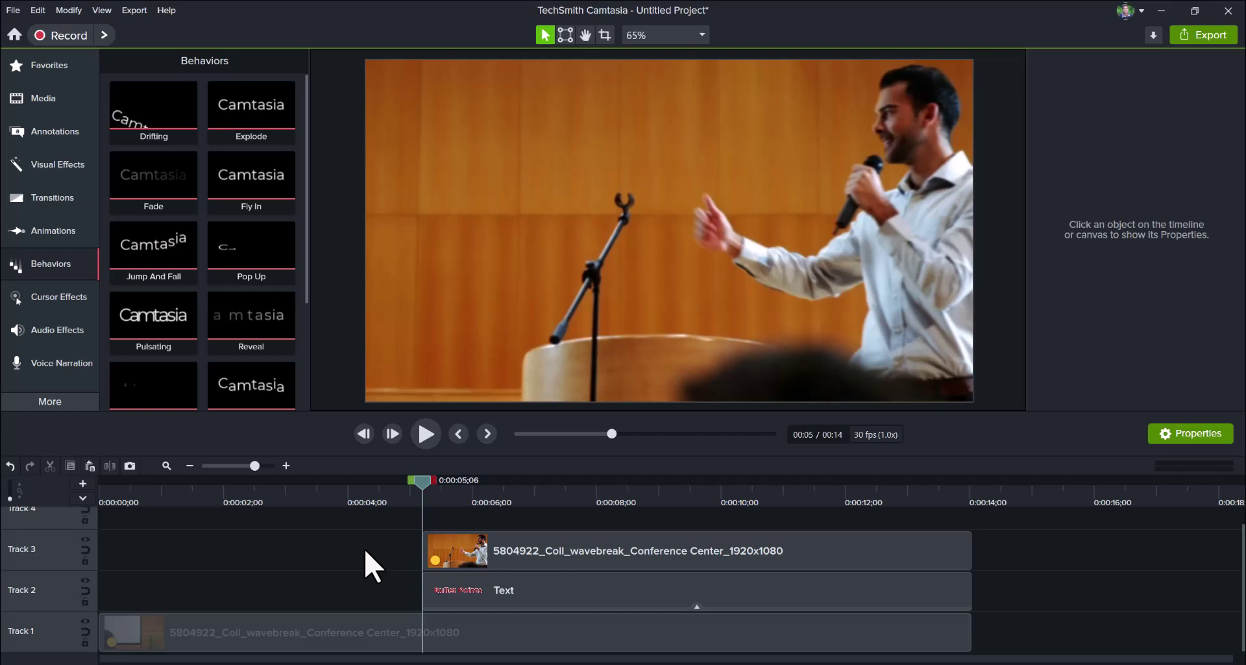
{"action": "left_click_drag", "start_coordinate": [426, 492], "coordinate": [423, 519]}
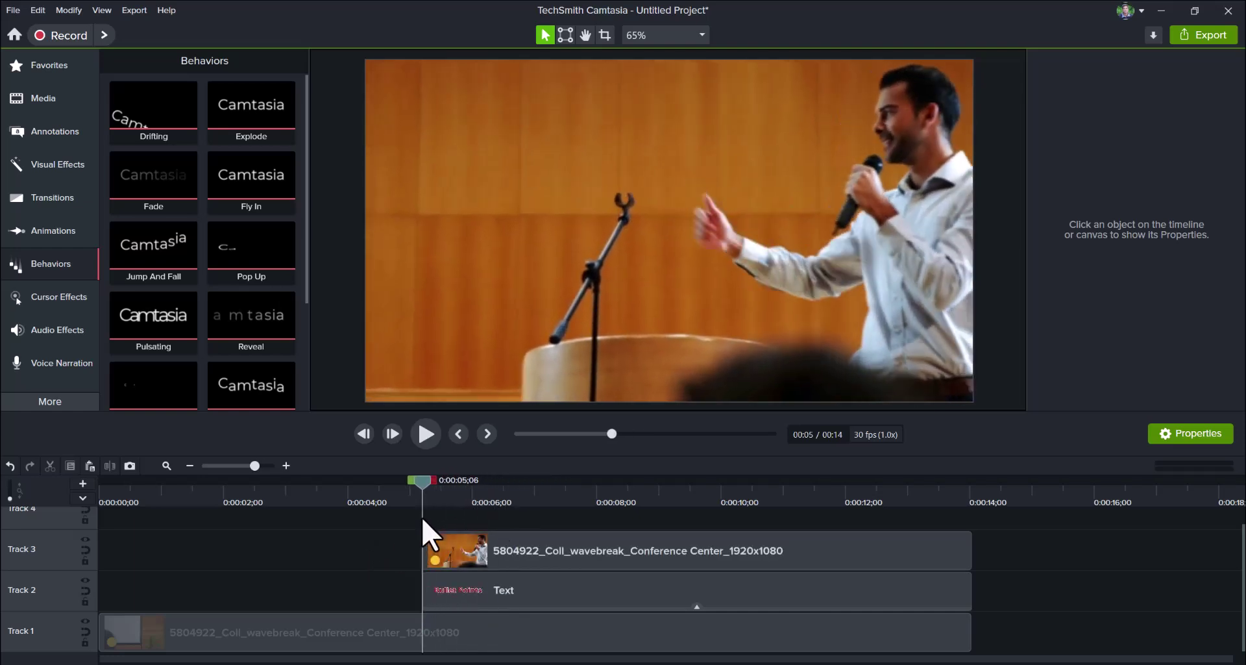
- Add the Background Removal visual effect to the trimmed Track 3 speaker clip
{"action": "left_click", "coordinate": [484, 555]}
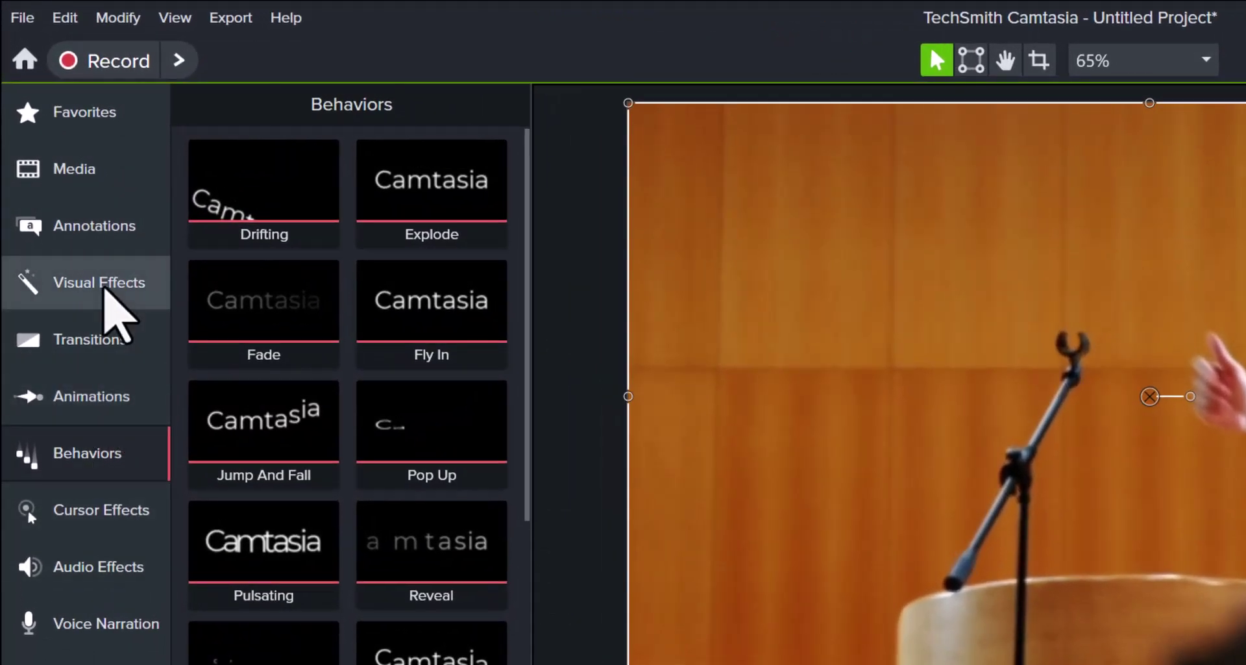
{"action": "left_click", "coordinate": [104, 288]}
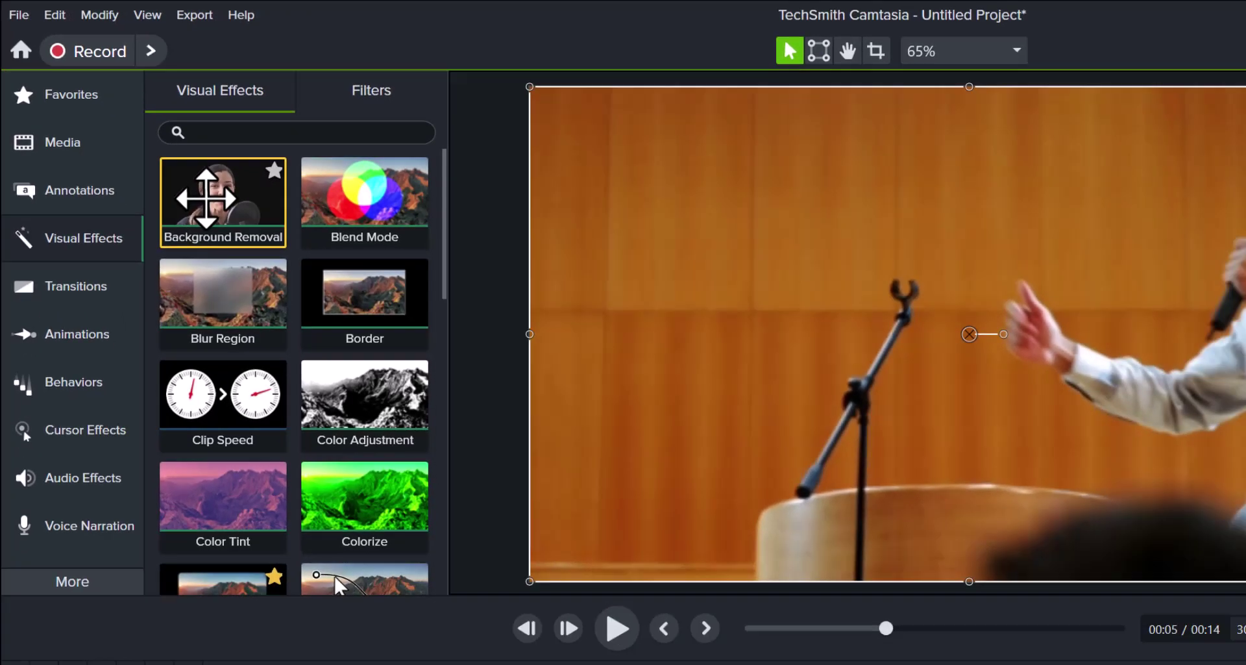
{"action": "left_click_drag", "start_coordinate": [223, 196], "coordinate": [692, 664]}
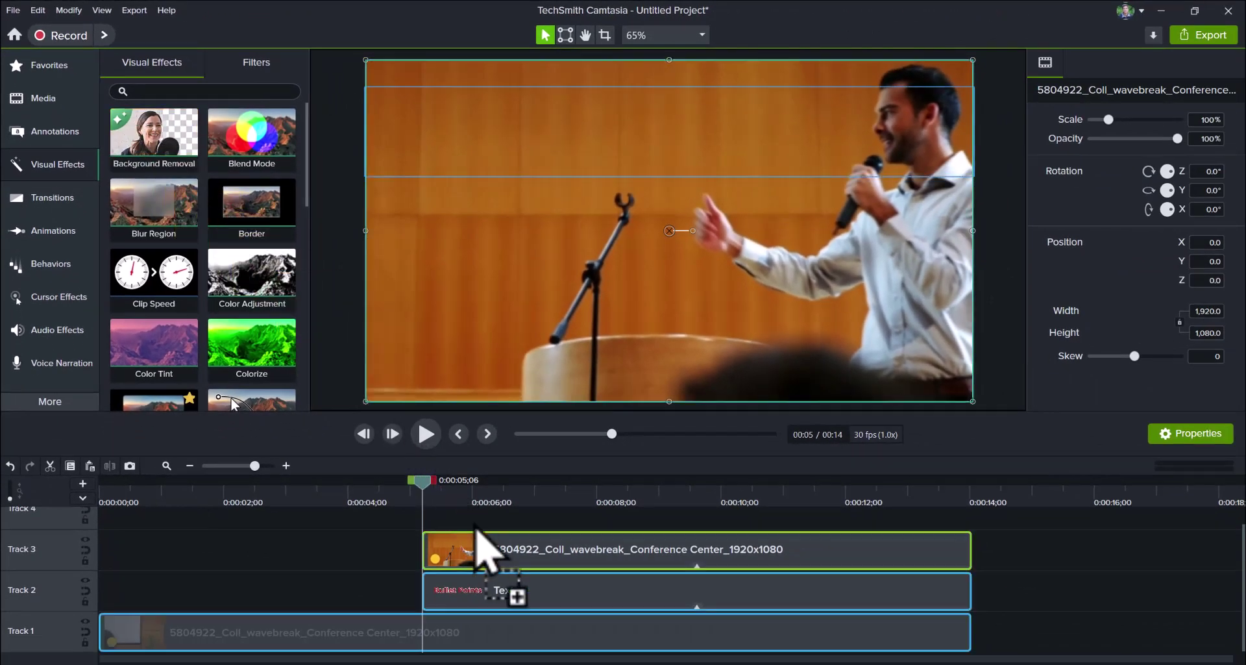
{"action": "left_click_drag", "start_coordinate": [476, 528], "coordinate": [491, 557]}
{"action": "left_click", "coordinate": [421, 499]}
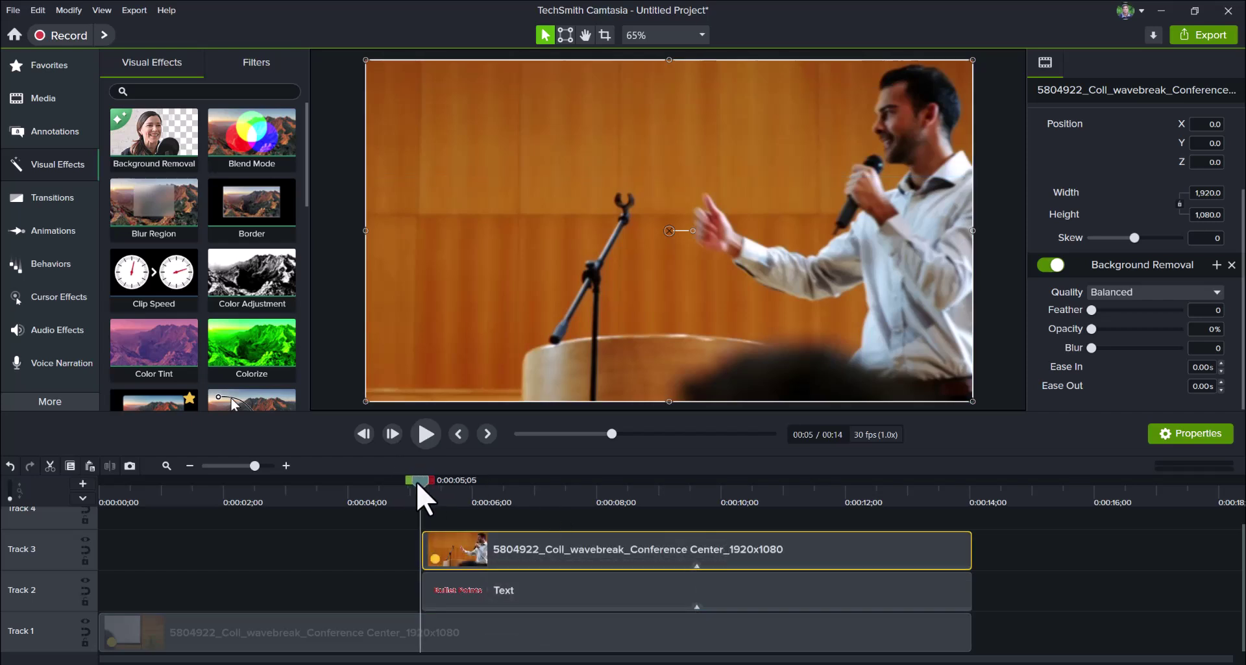
- Preview the layering, then change Background Removal quality from Balanced to Accurate
{"action": "left_click", "coordinate": [427, 434]}
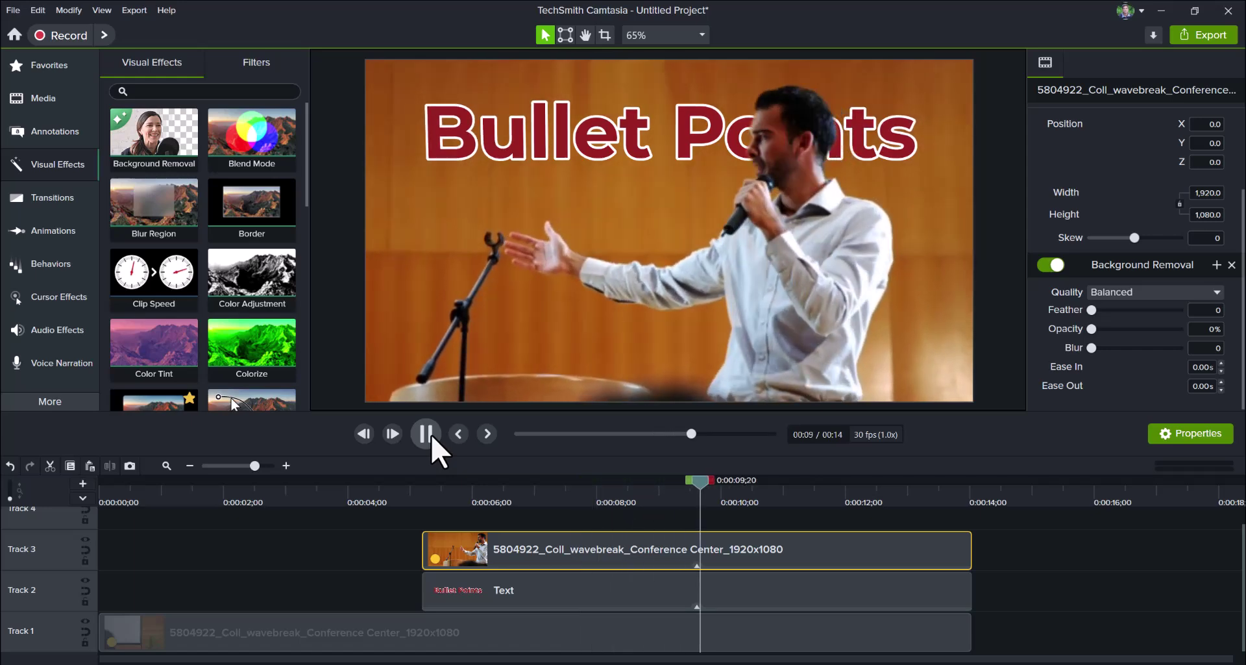
{"action": "left_click", "coordinate": [426, 434]}
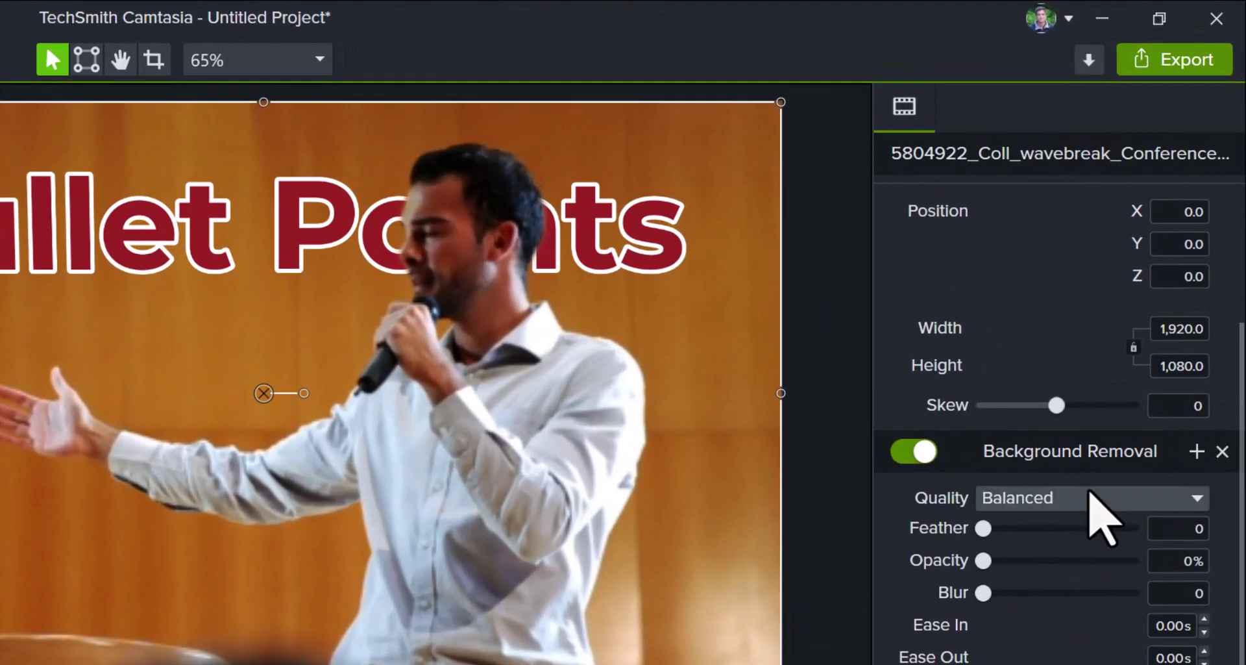
{"action": "left_click", "coordinate": [1148, 291]}
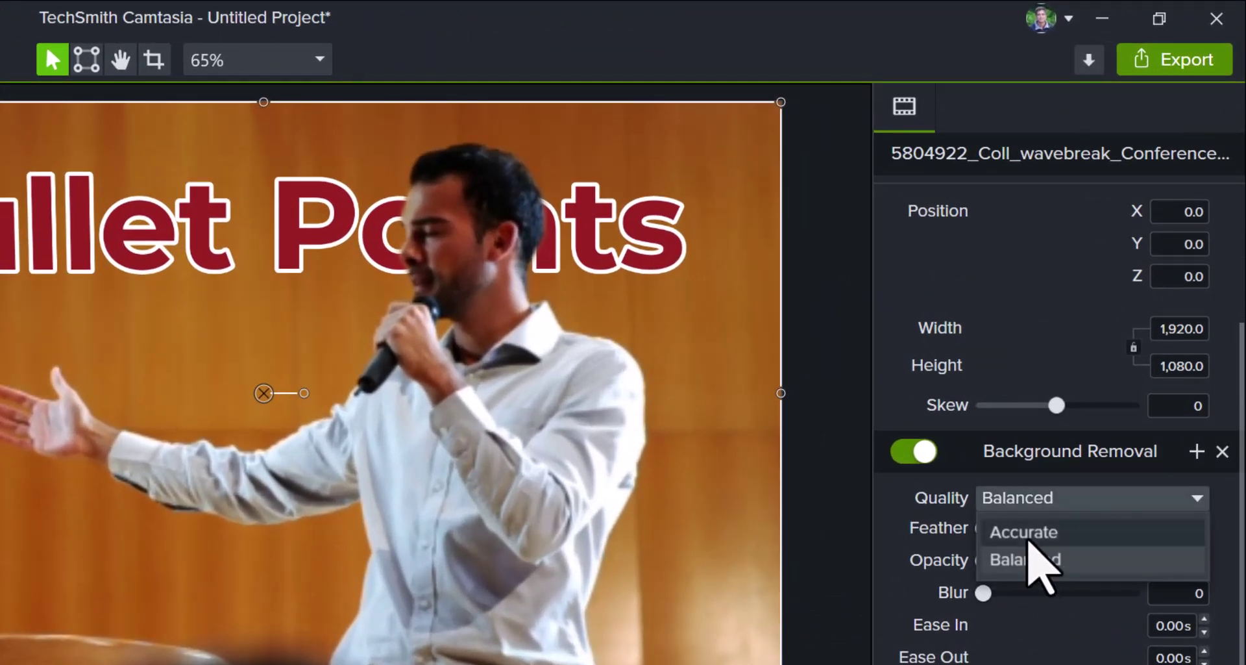
{"action": "left_click", "coordinate": [1026, 541]}
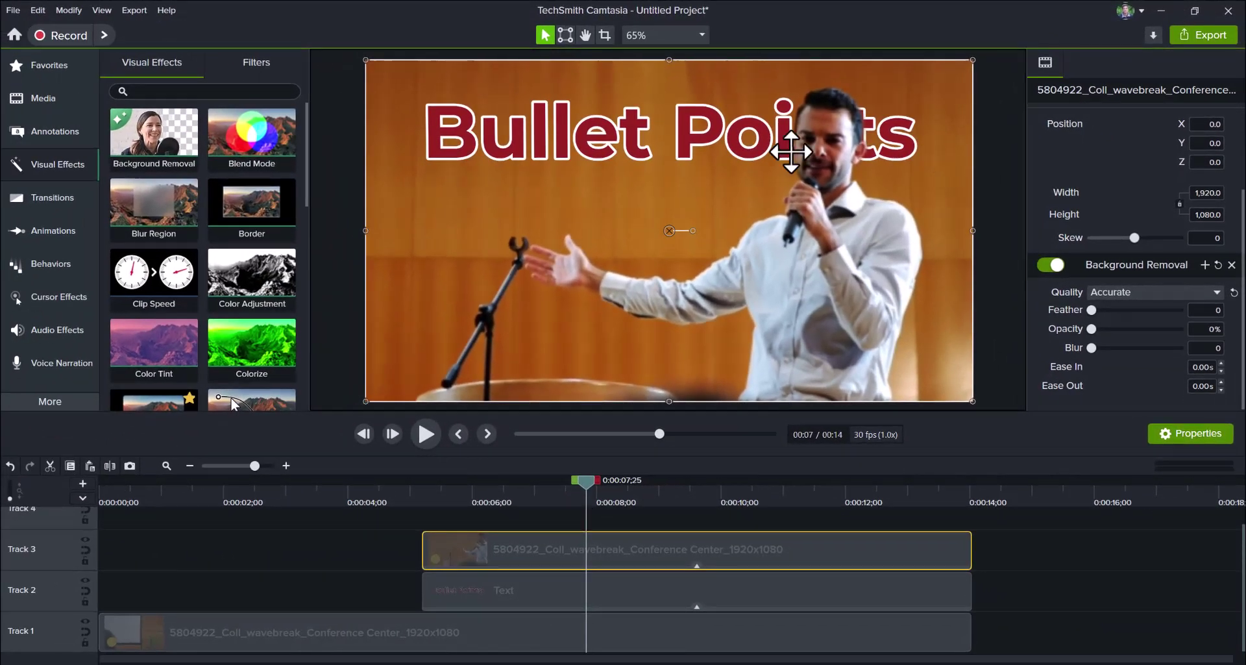
- Replay from about 4 seconds to check the speaker stands in front of the title
{"action": "left_click", "coordinate": [349, 504]}
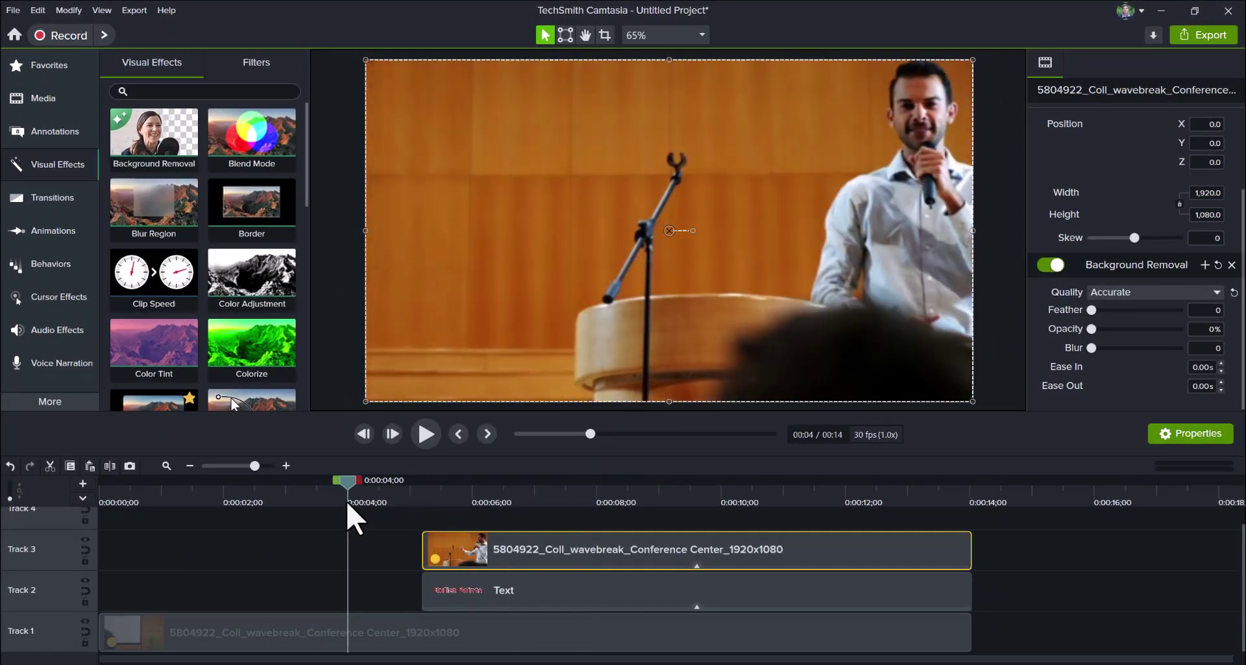
{"action": "left_click", "coordinate": [426, 433]}
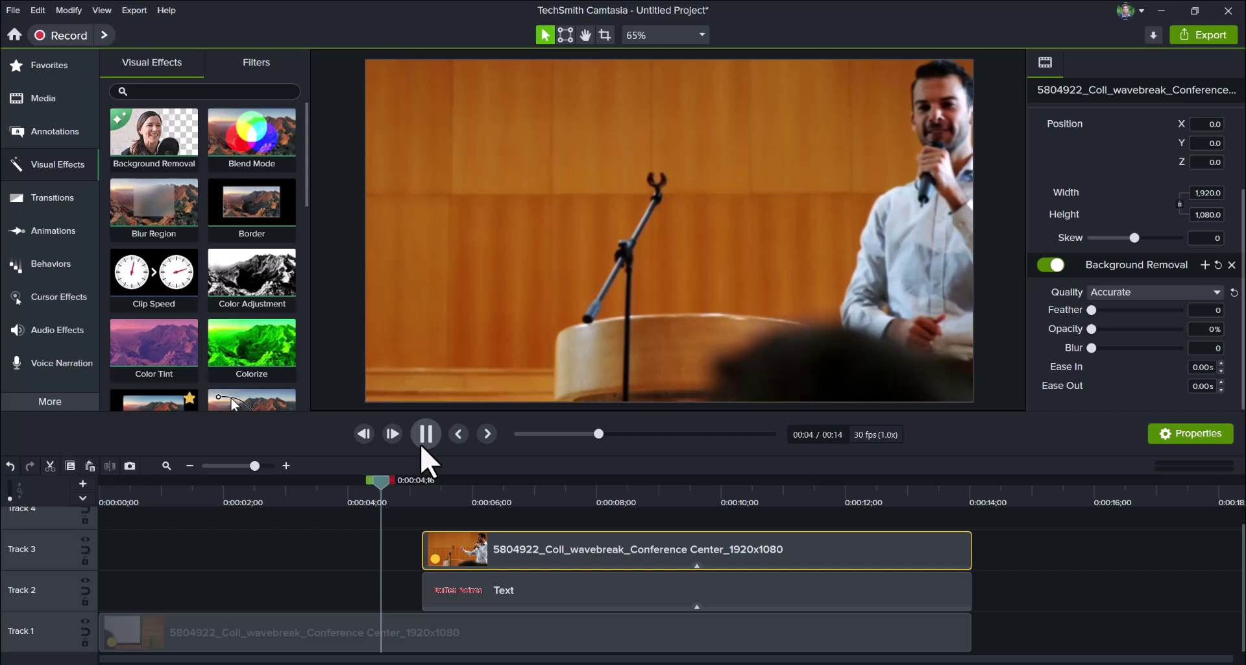
{"action": "left_click", "coordinate": [426, 434]}
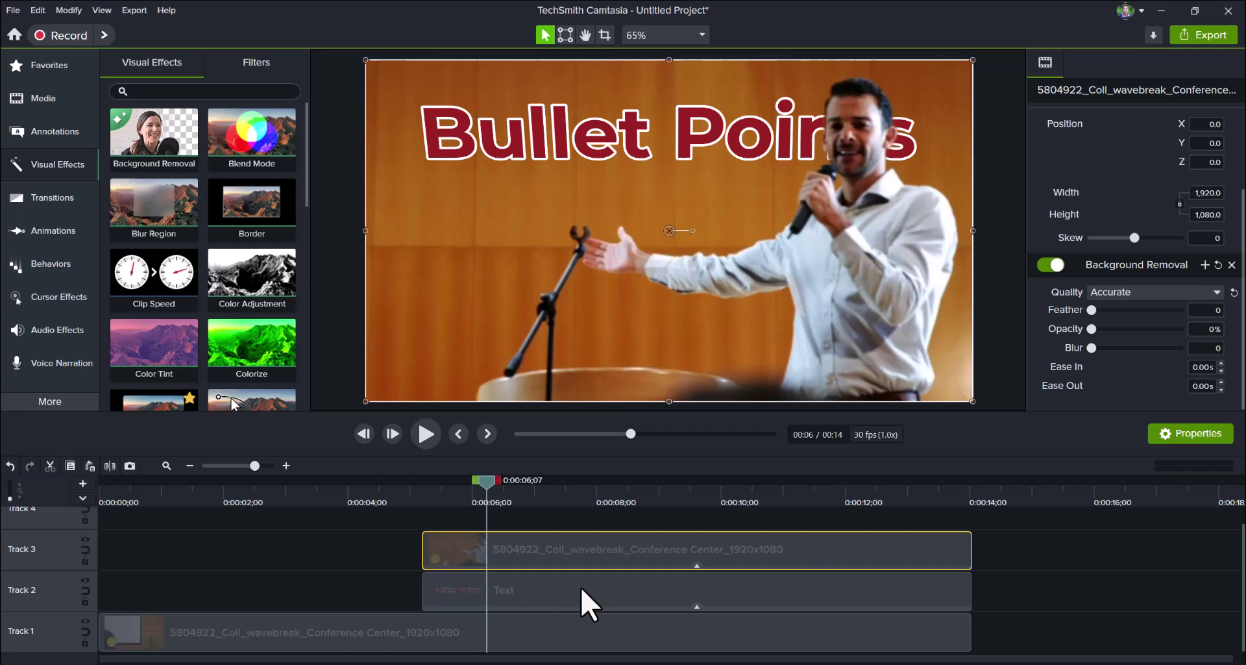
{"action": "left_click", "coordinate": [584, 607]}
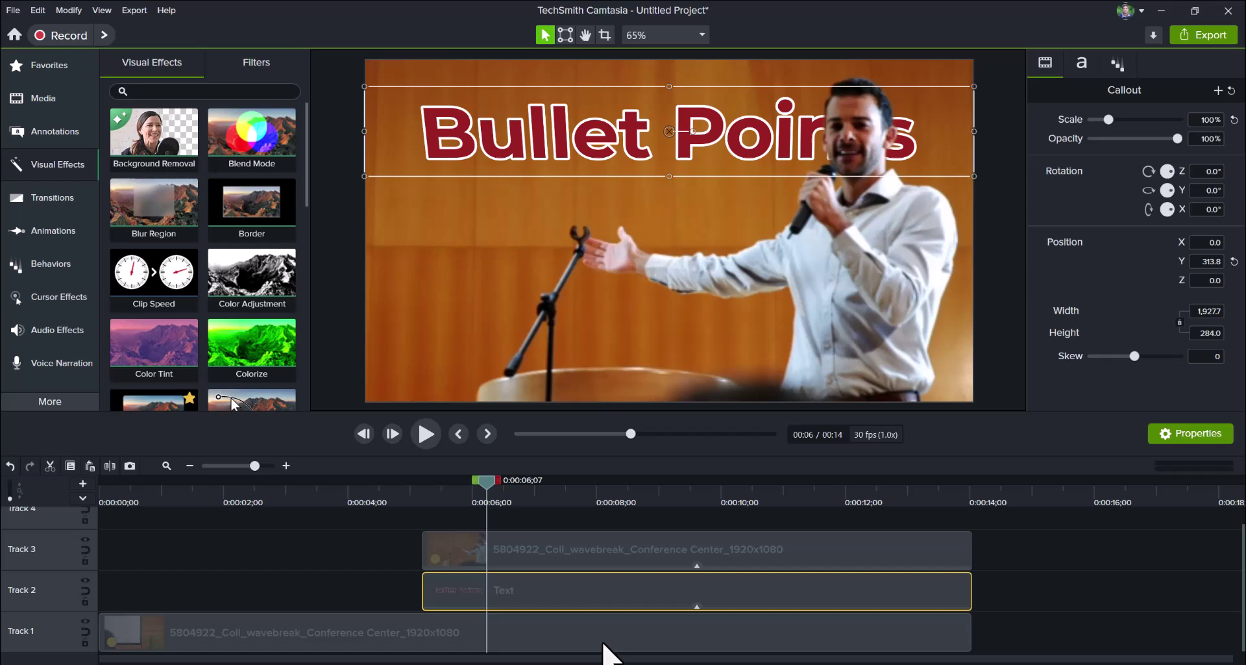
{"action": "left_click", "coordinate": [603, 644]}
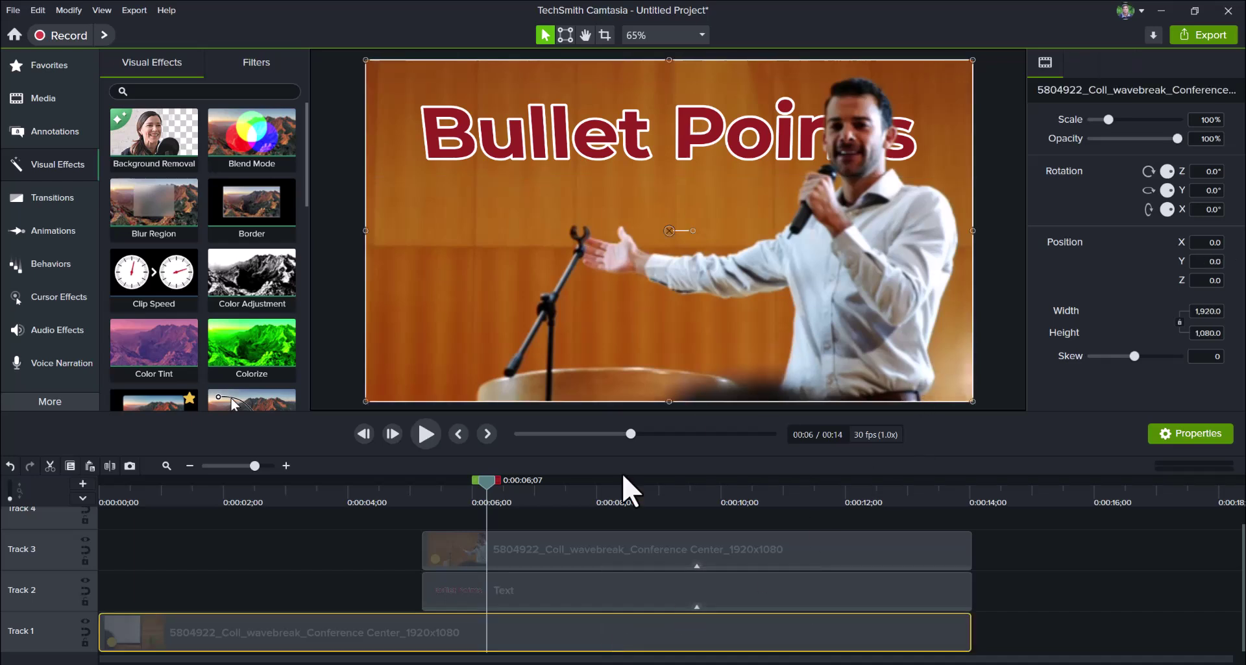
{"action": "left_click", "coordinate": [382, 508]}
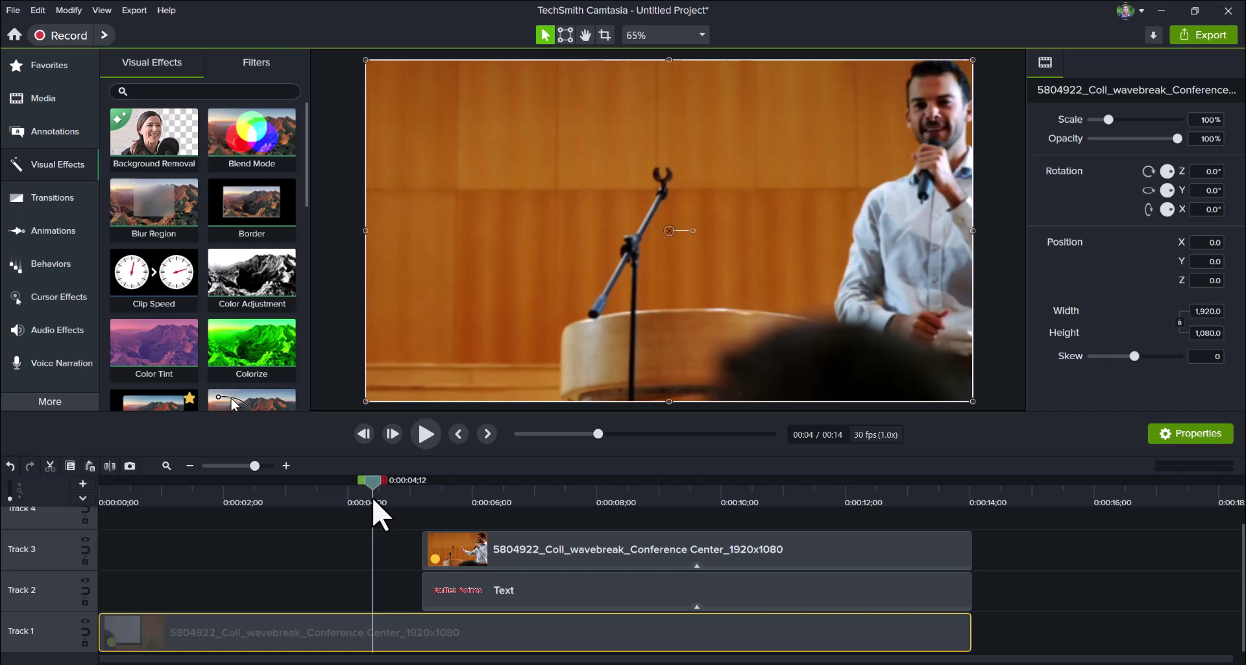
{"action": "left_click", "coordinate": [421, 444]}
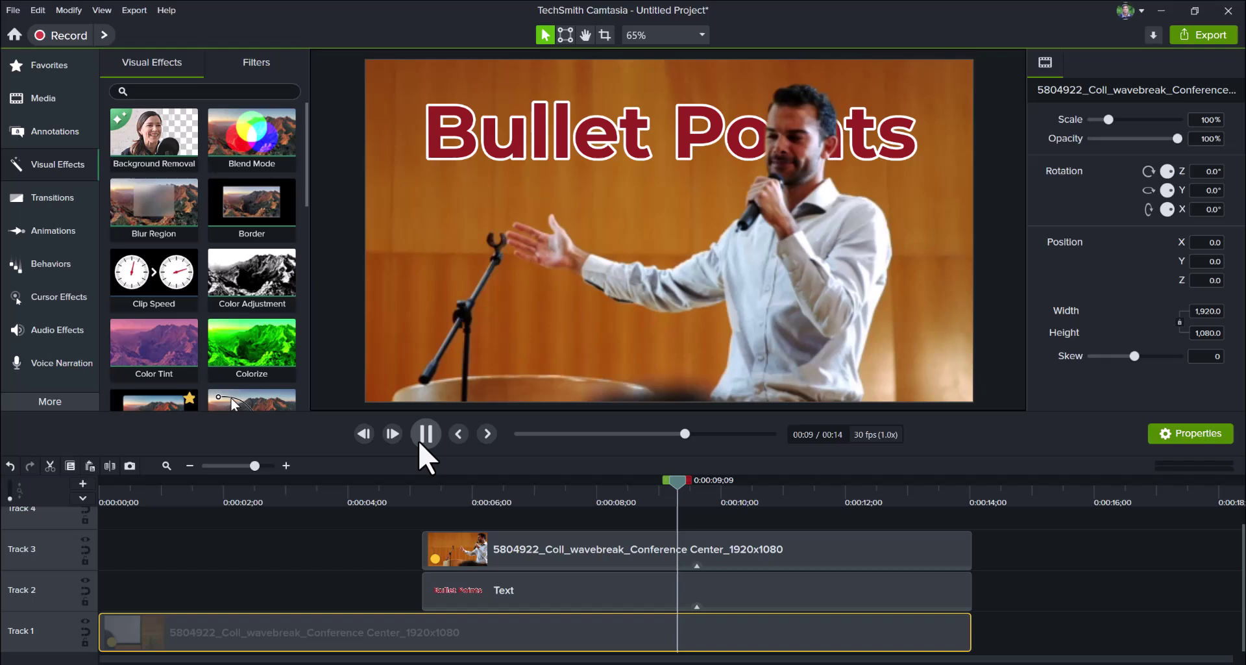
- Stop the preview playback at about 11 seconds
{"action": "left_click", "coordinate": [425, 434]}
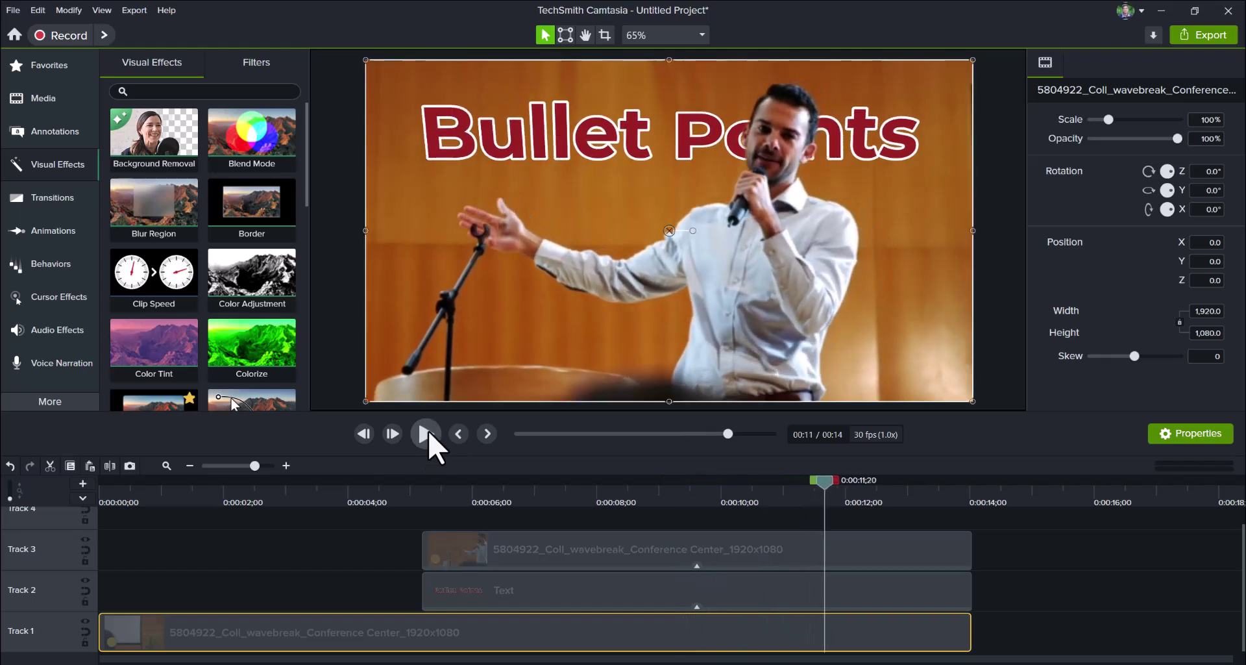